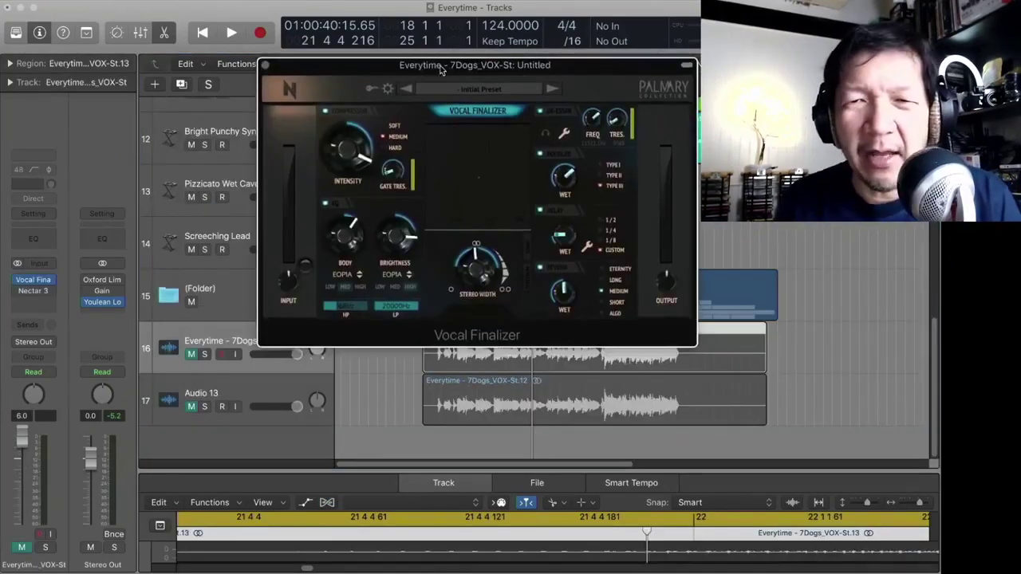
- View Nectar 3 beside Vocal Finalizer on the vocal track, cancelling the licence notice, and close the Nectar 3 window
left_click_drag(444, 73, 494, 88)
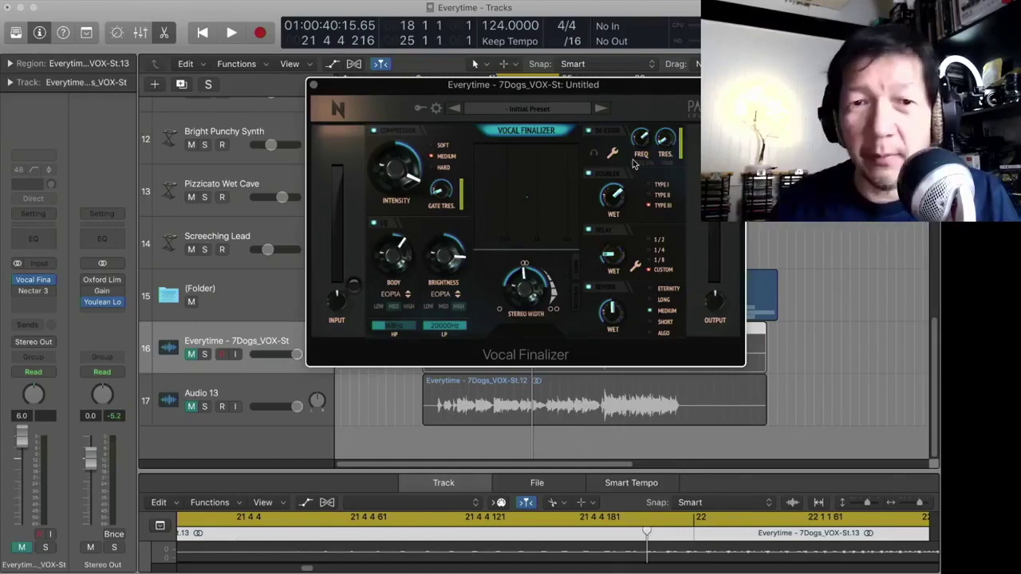
left_click(32, 291)
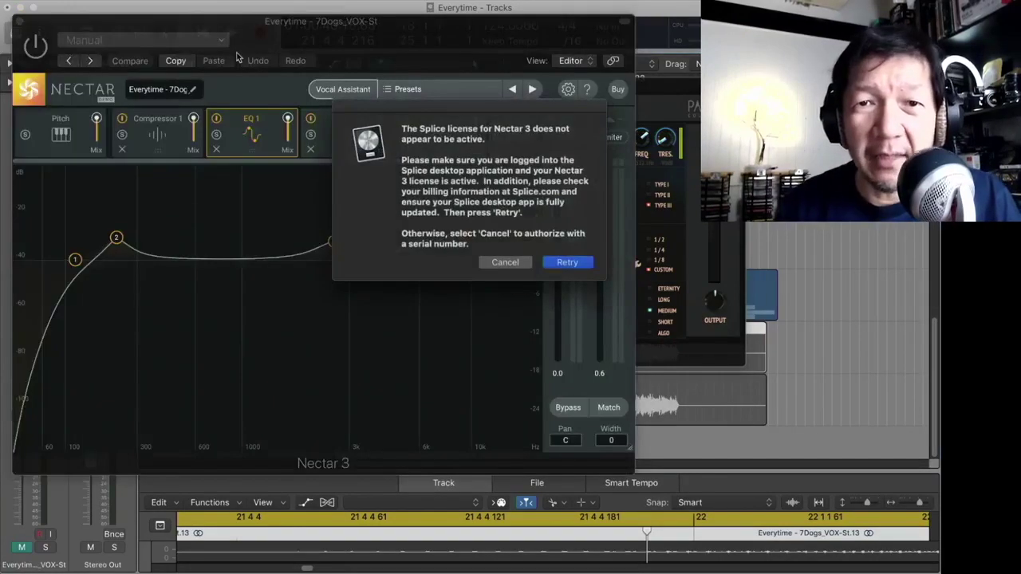
left_click(559, 303)
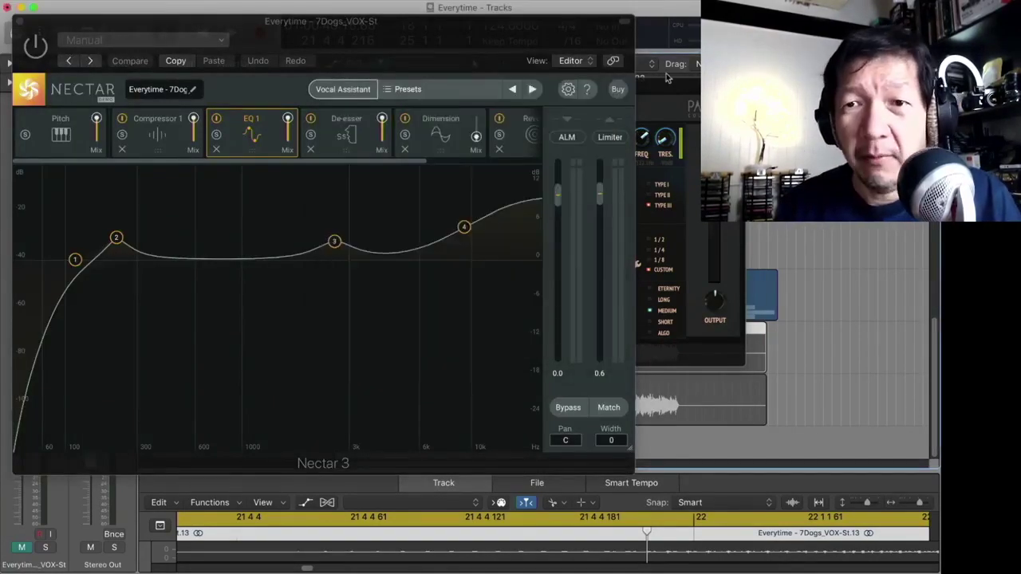
left_click(656, 84)
left_click_drag(655, 85, 691, 85)
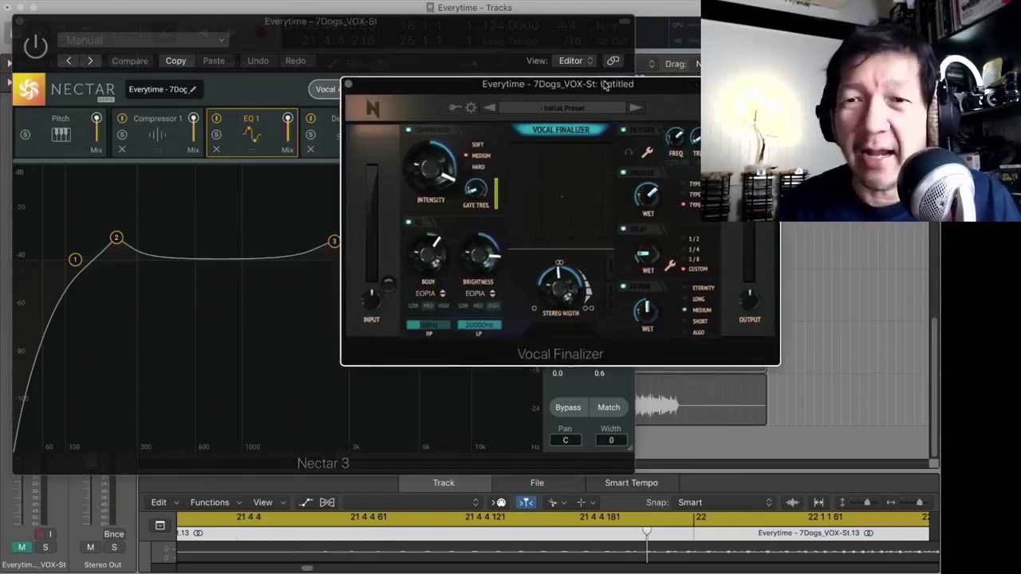
left_click_drag(613, 78, 669, 80)
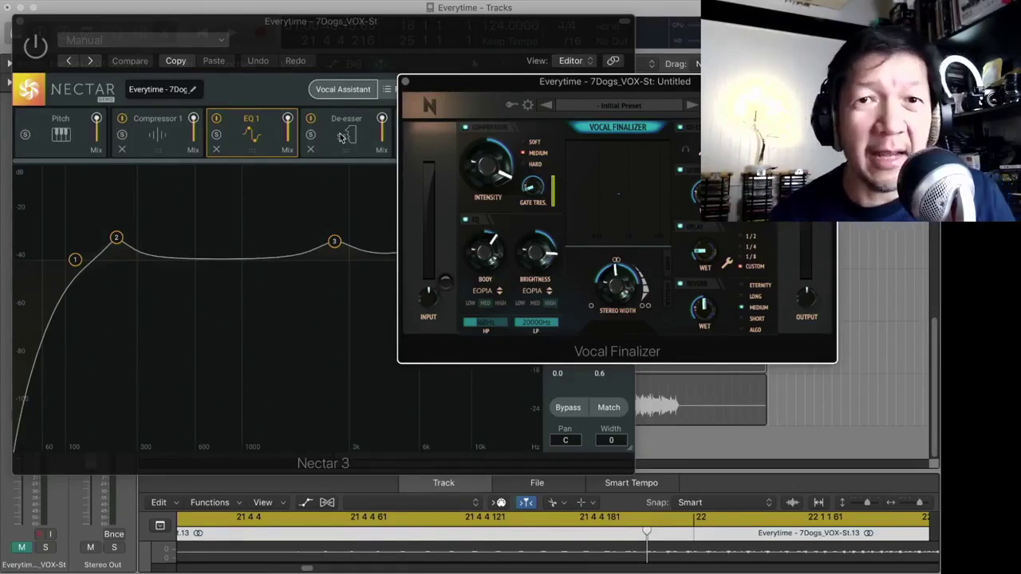
left_click(22, 22)
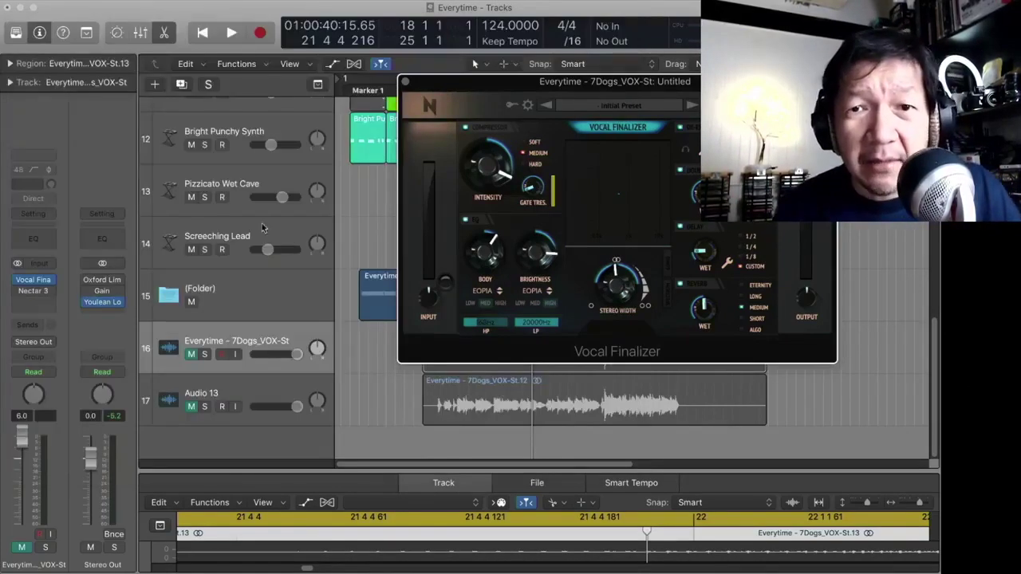
- Keep Vocal Finalizer's Body EQ type on EOPIA and switch off its EQ, de-esser, doubler, delay and reverb modules
left_click_drag(431, 83, 245, 61)
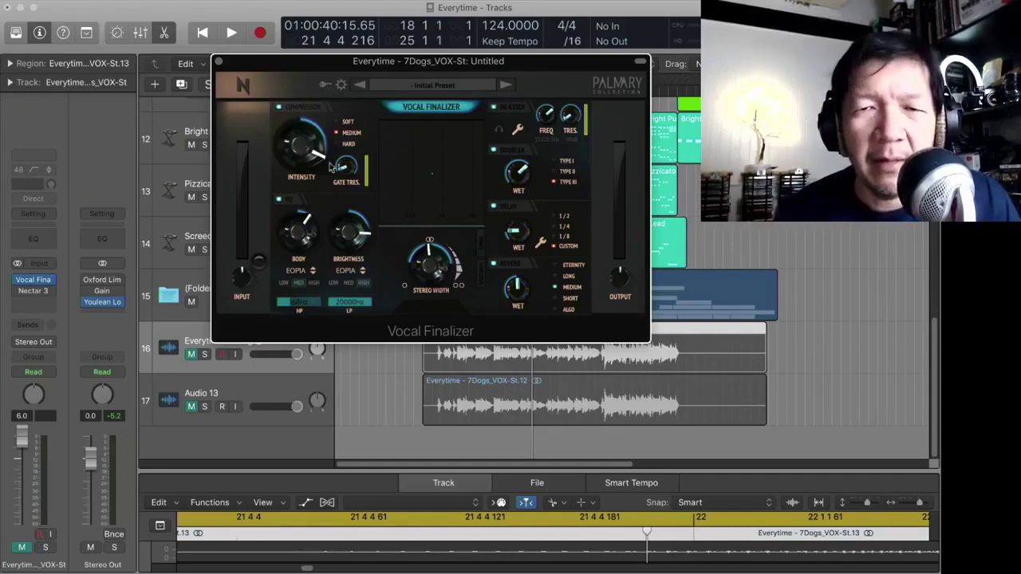
left_click_drag(347, 167, 385, 171)
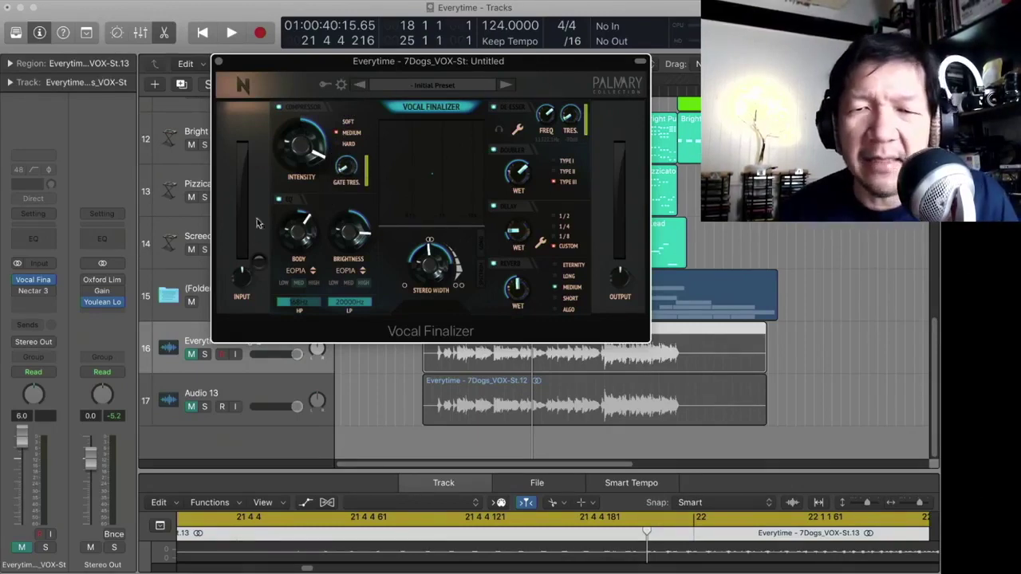
left_click(311, 272)
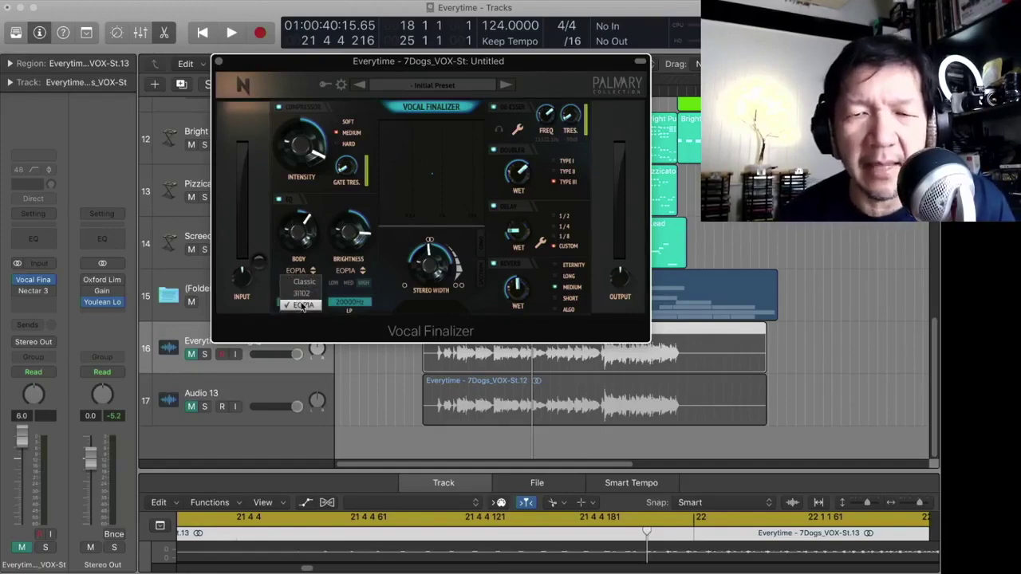
left_click(302, 306)
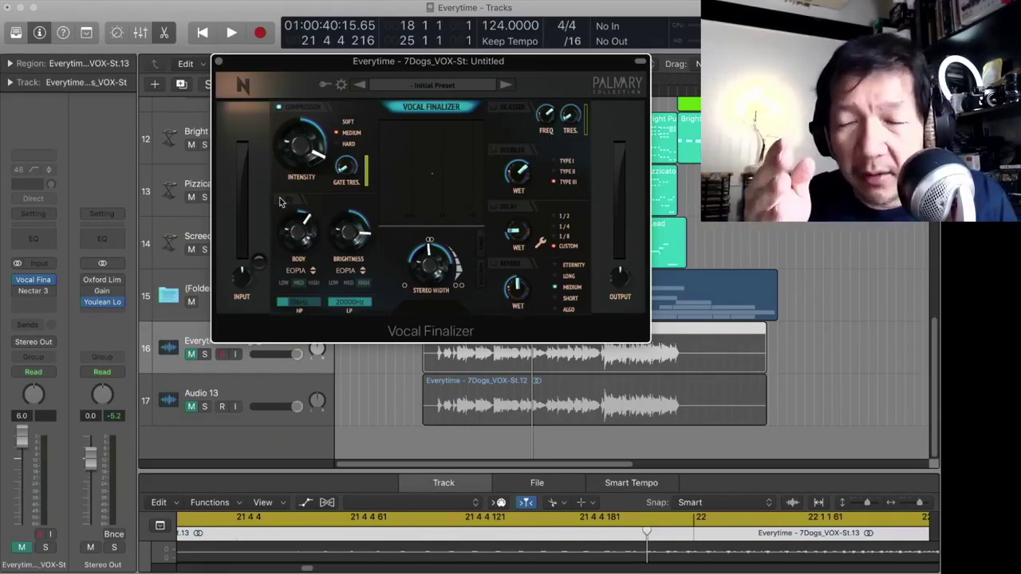
- Inspect the plug-in chain on the Audio 13 track, reselect the Everytime vocal track and move Vocal Finalizer off the track list
left_click(231, 399)
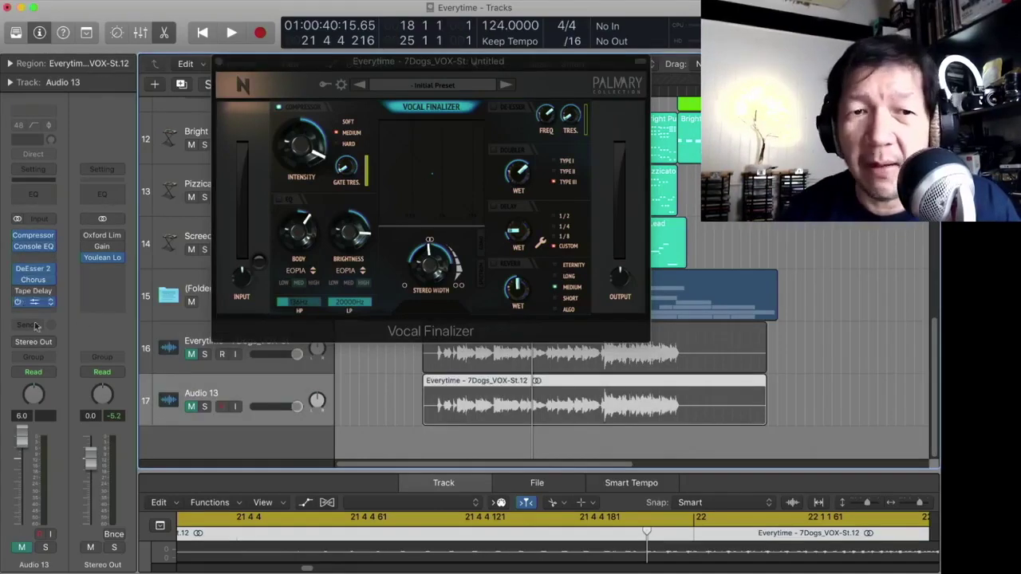
left_click(172, 351)
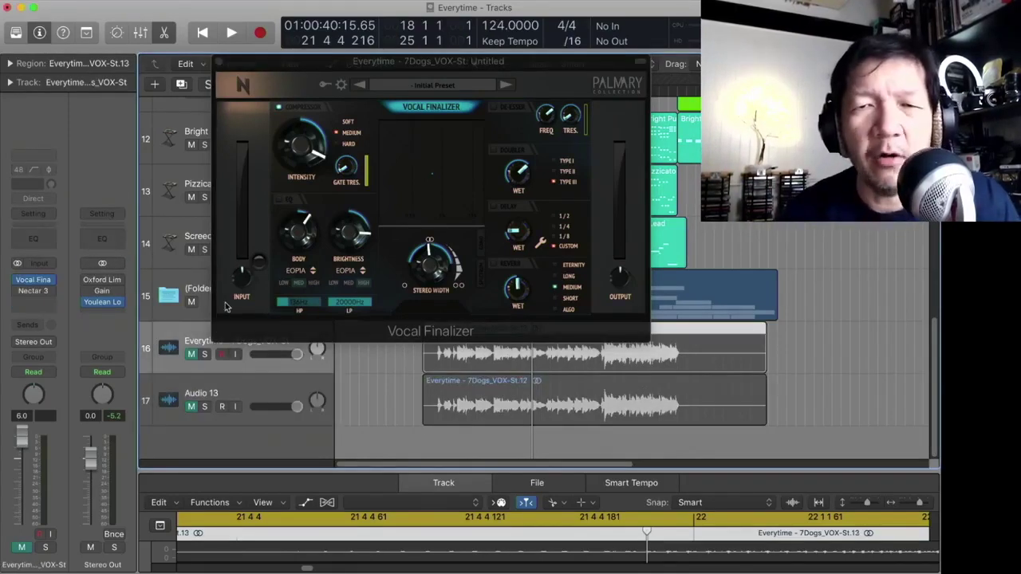
left_click_drag(431, 62, 607, 136)
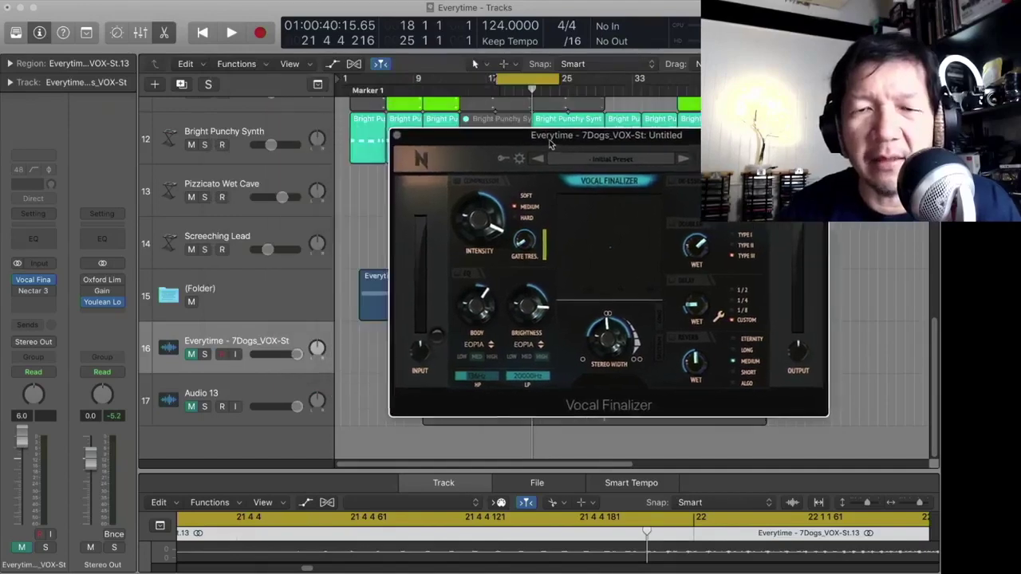
- Solo the Everytime - 7Dogs_VOX-St track and play the vocal with all Vocal Finalizer modules off
left_click(204, 354)
key("space")
key("XF86AudioRaiseVolume")
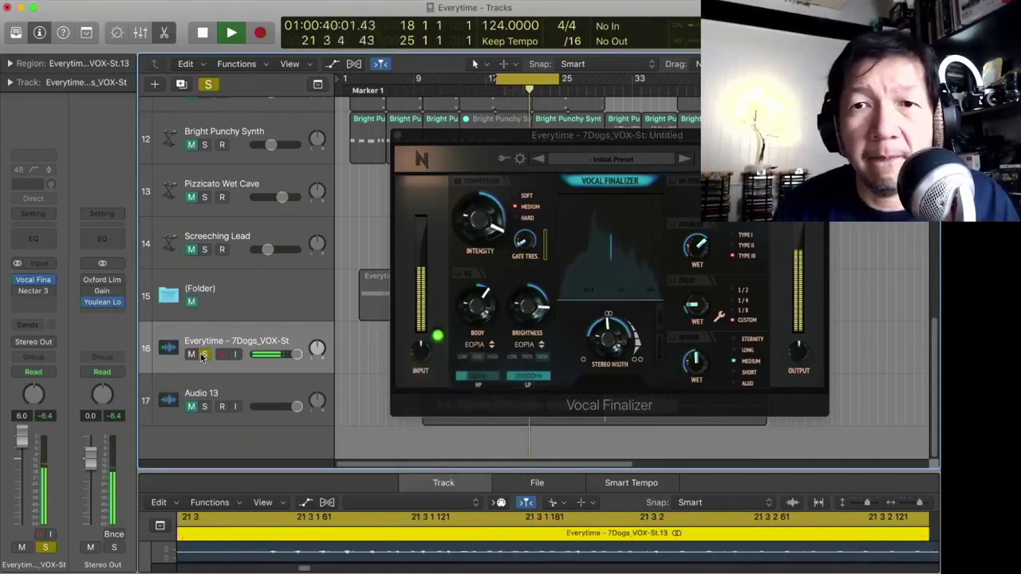
key("space")
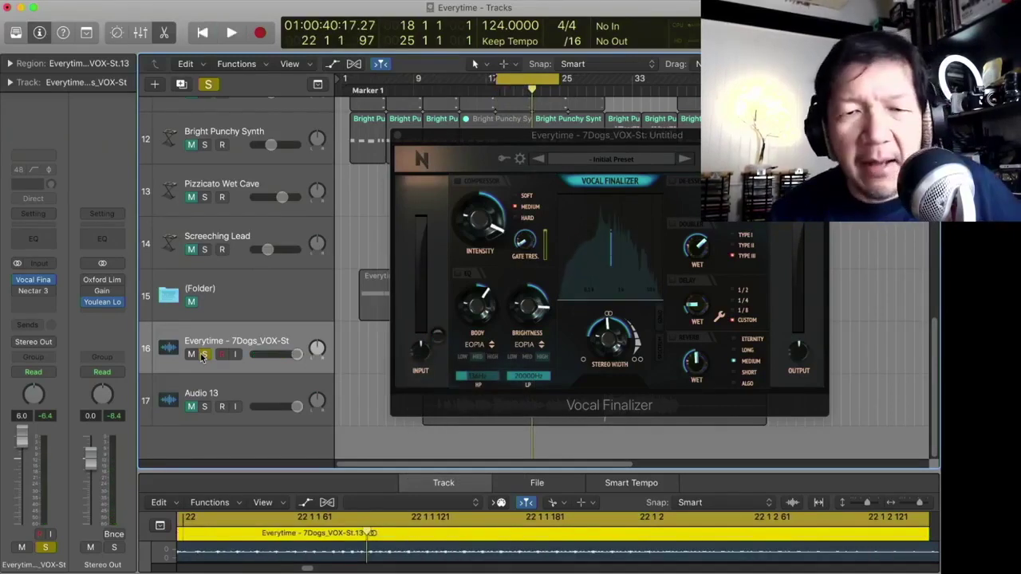
- Enable Vocal Finalizer's compressor and slightly lower its intensity while auditioning the vocal
left_click(457, 183)
key("space")
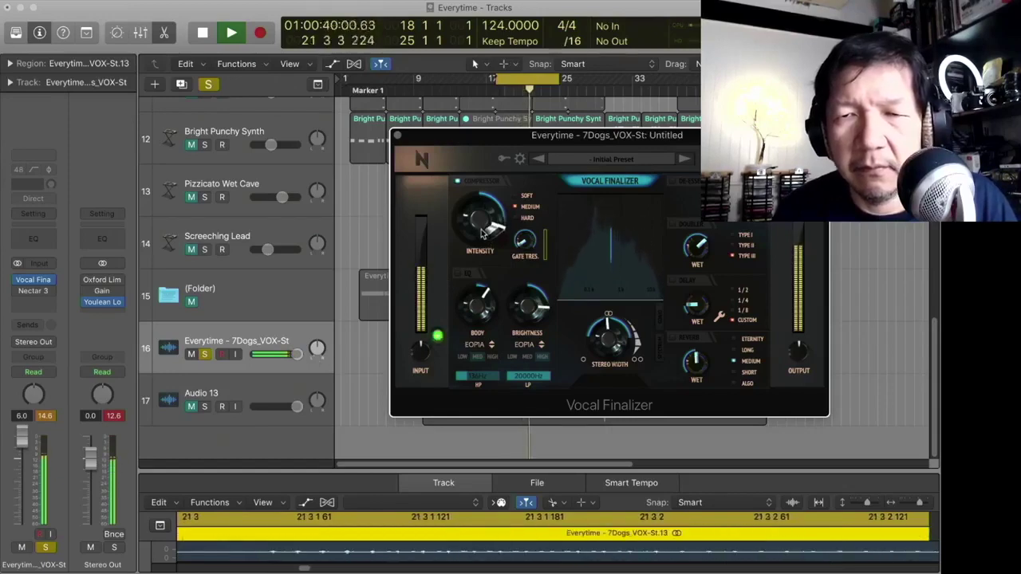
left_click_drag(483, 231, 479, 249)
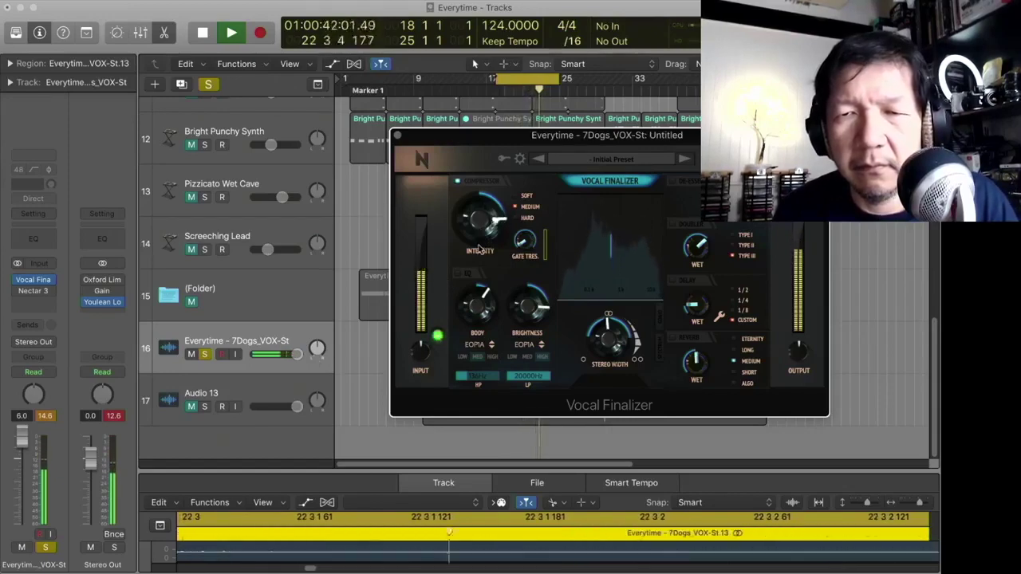
key("space")
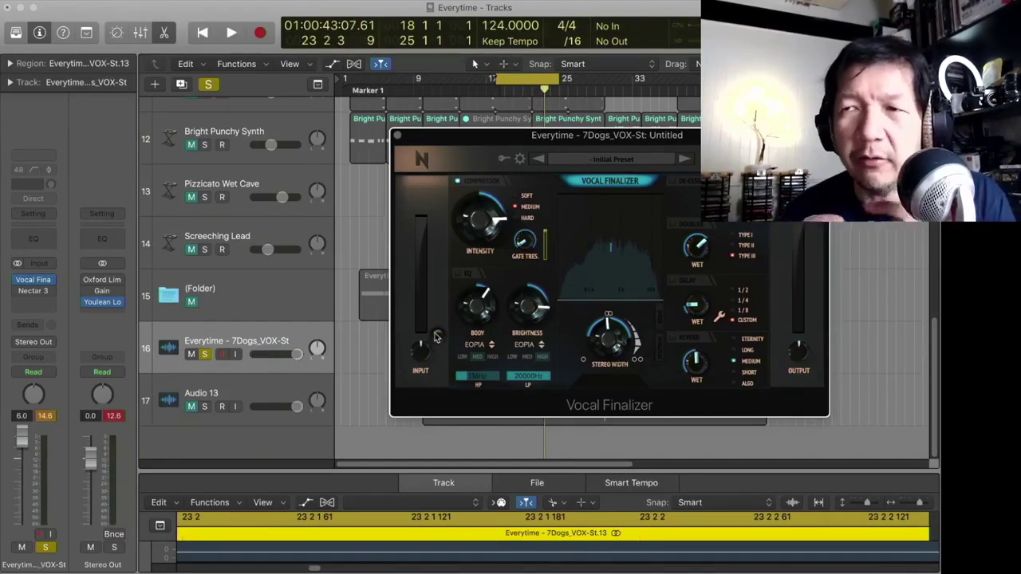
- Enable Vocal Finalizer's EQ and reduce the body and brightness amounts while auditioning the vocal
left_click(458, 273)
key("space")
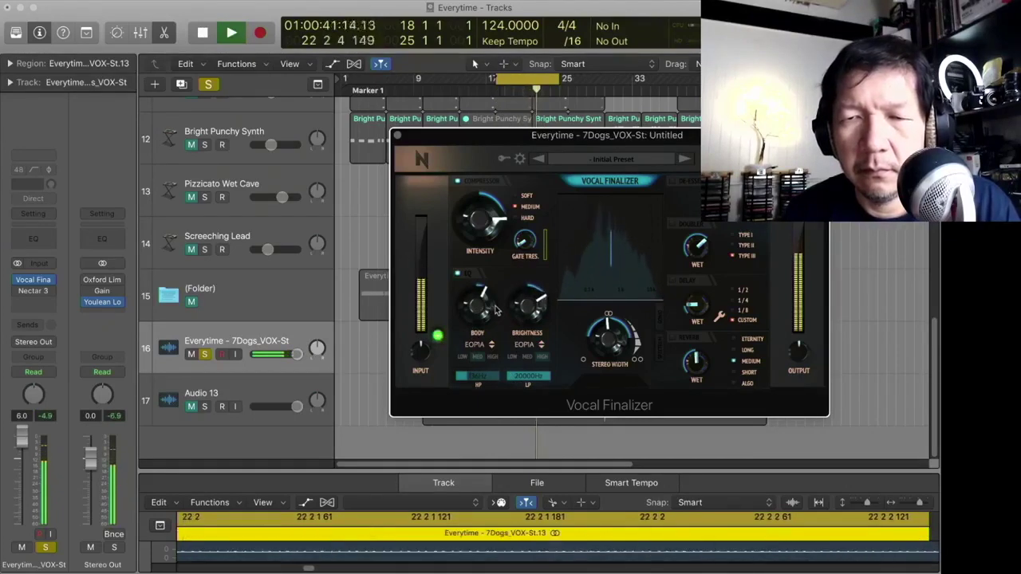
key("space")
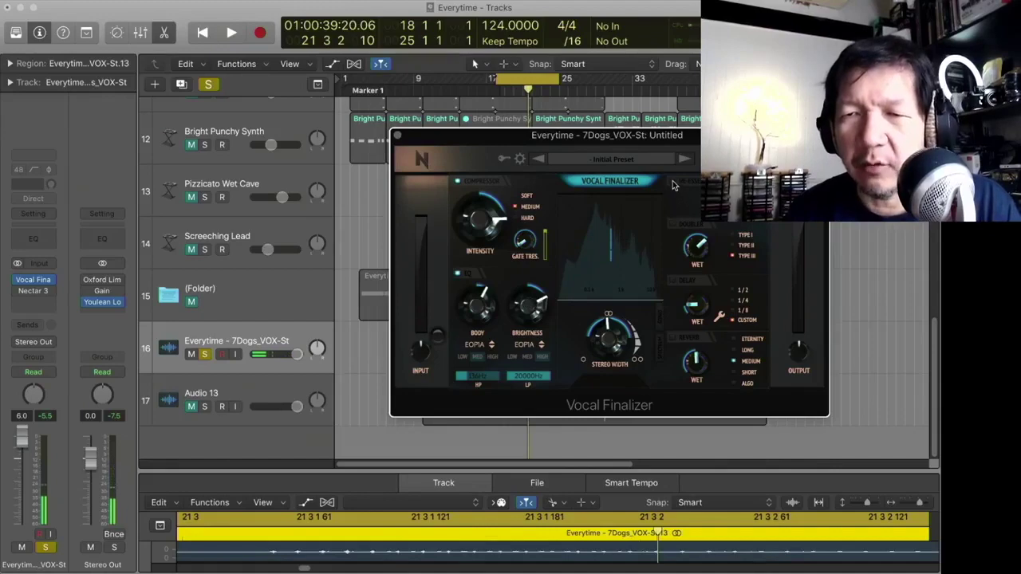
- Enable the de-esser and the doubler in Vocal Finalizer, lowering the doubler's wet amount during playback
key("space")
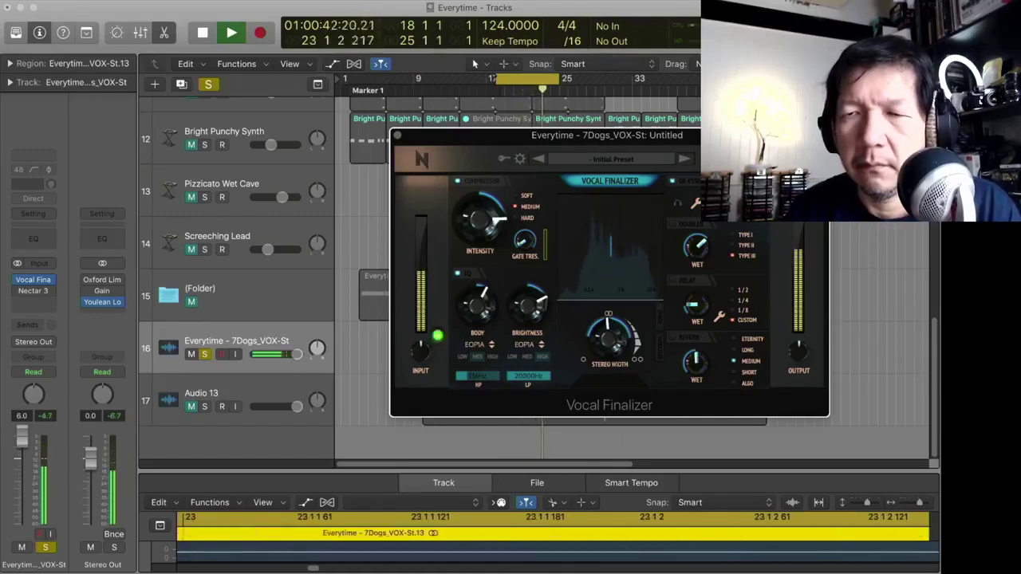
key("space")
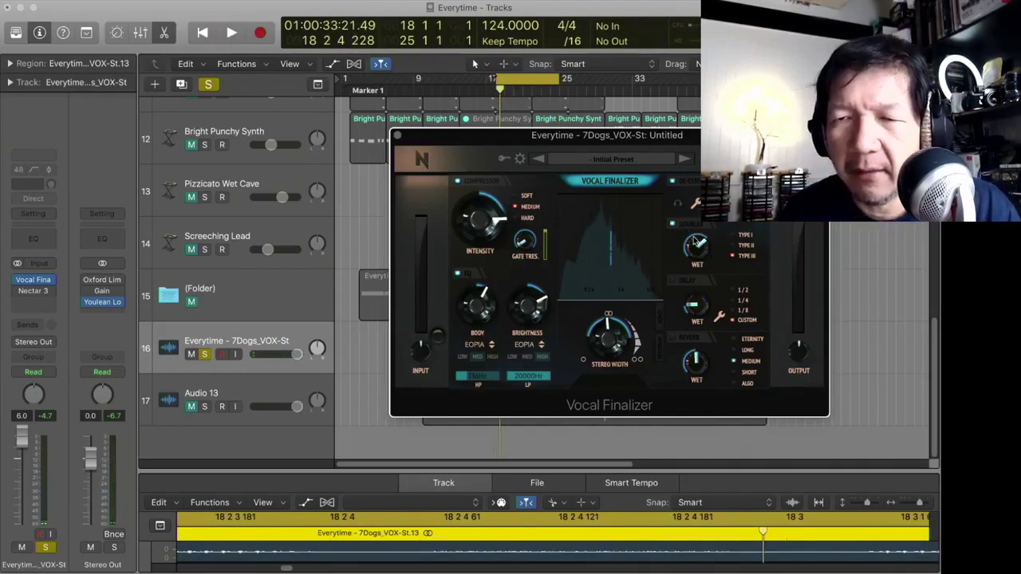
key("space")
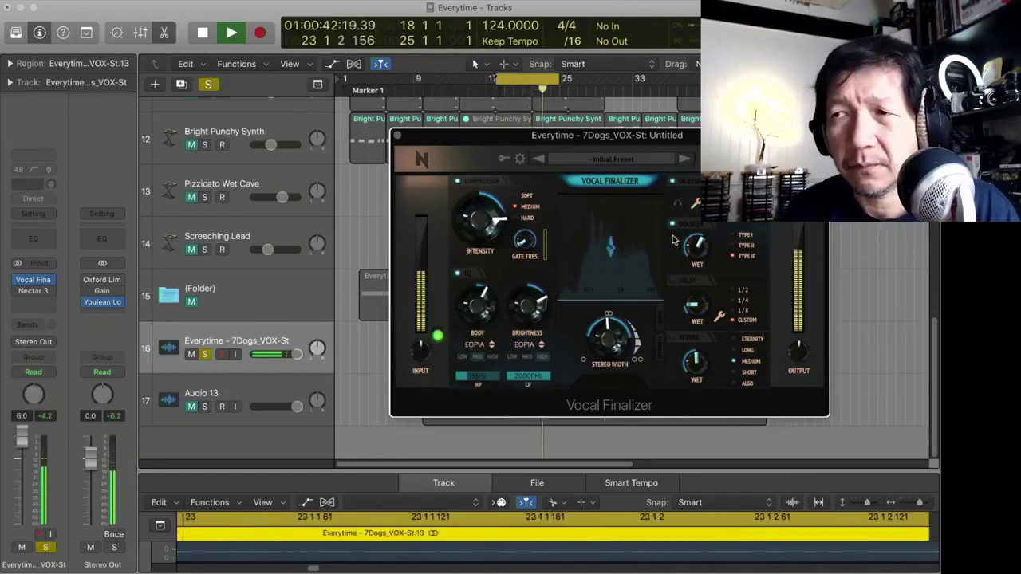
key("space")
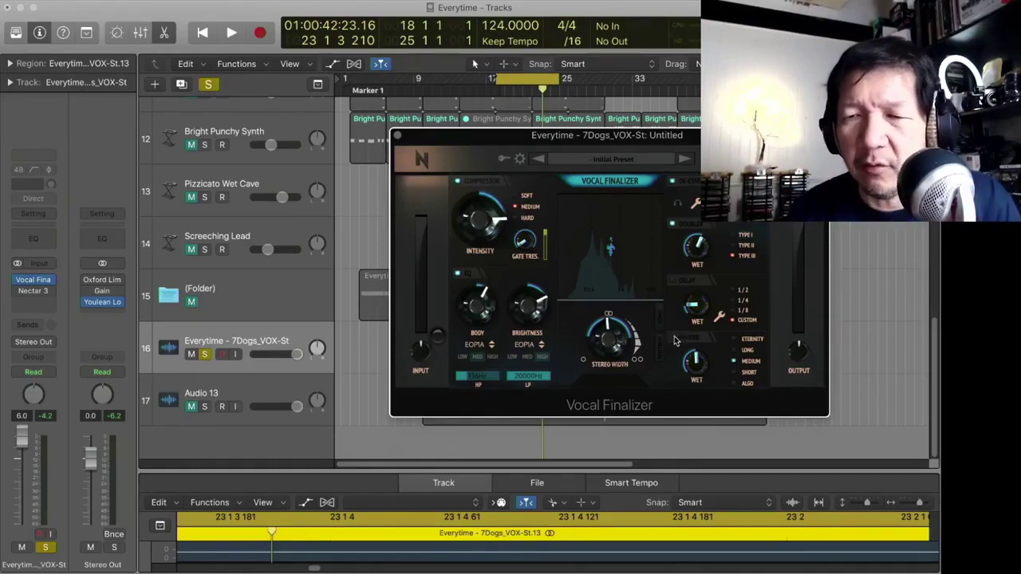
- Enable Vocal Finalizer's reverb on Medium with a slightly lower wet amount during playback, and move the plug-in window clear of the webcam area
key("space")
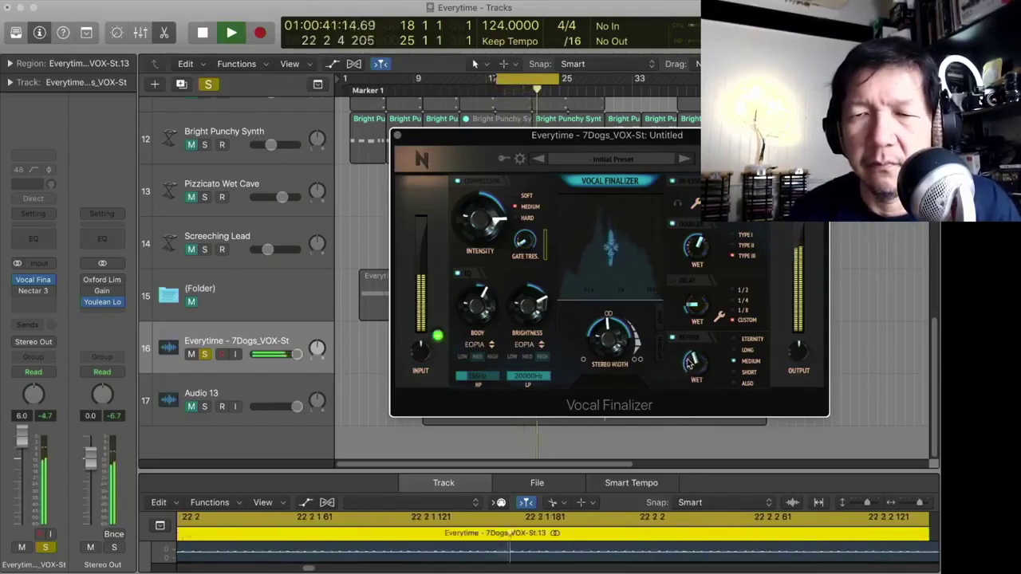
key("space")
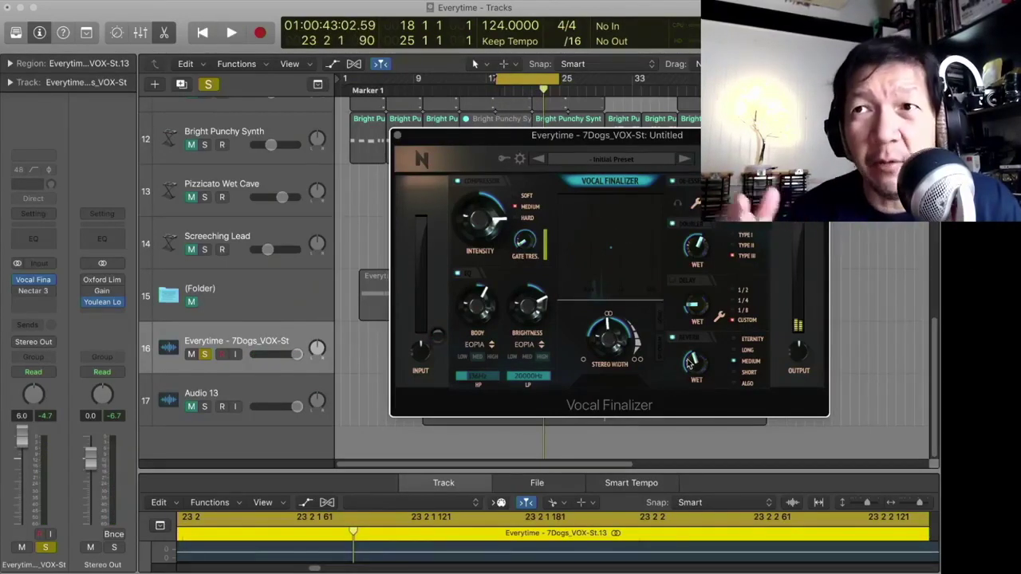
left_click_drag(543, 143, 416, 126)
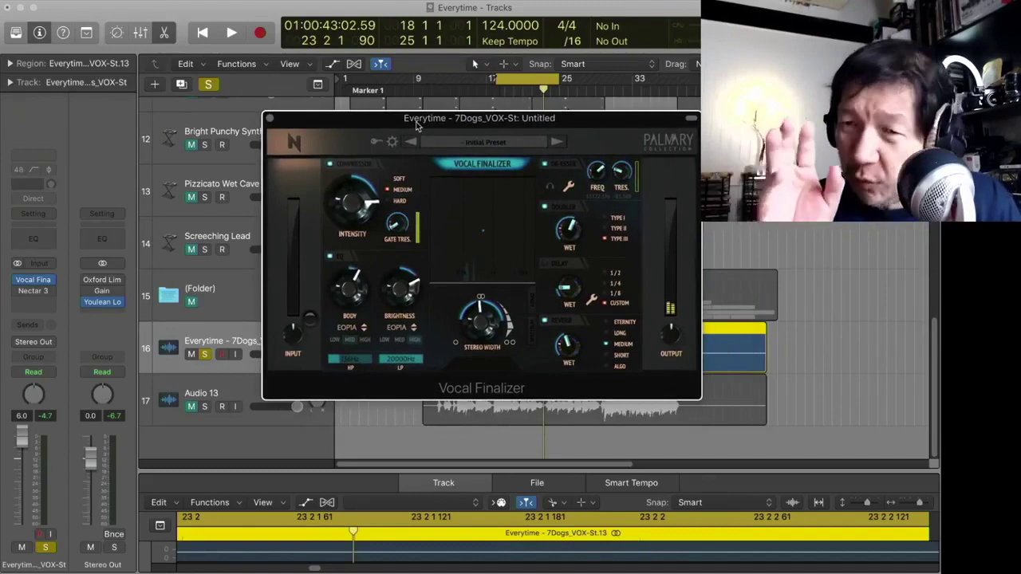
left_click_drag(416, 126, 326, 109)
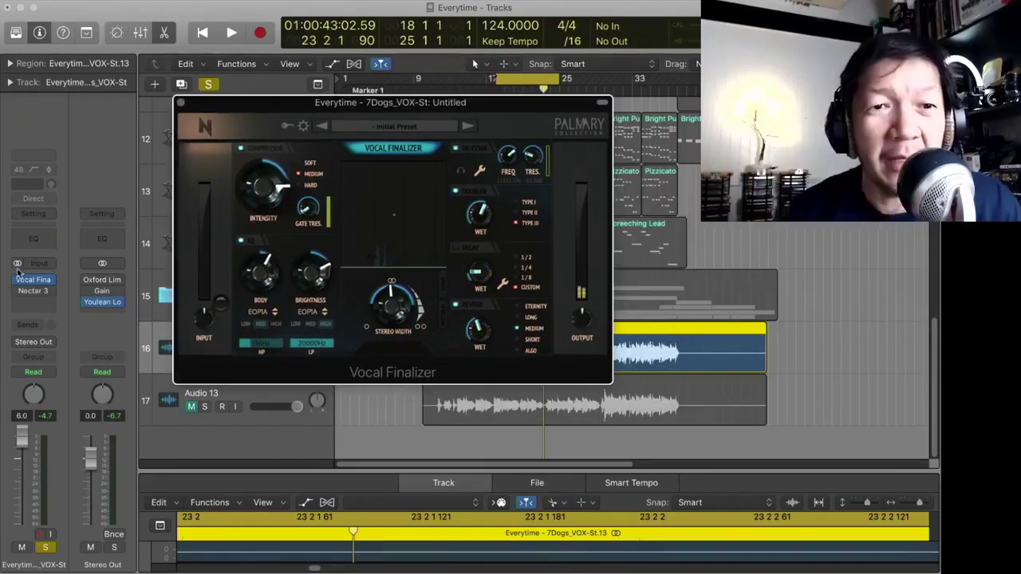
- Bypass Vocal Finalizer, open Nectar 3 on the vocal track, and bypass its EQ 1, De-esser, Dimension and Reverb modules
left_click(19, 294)
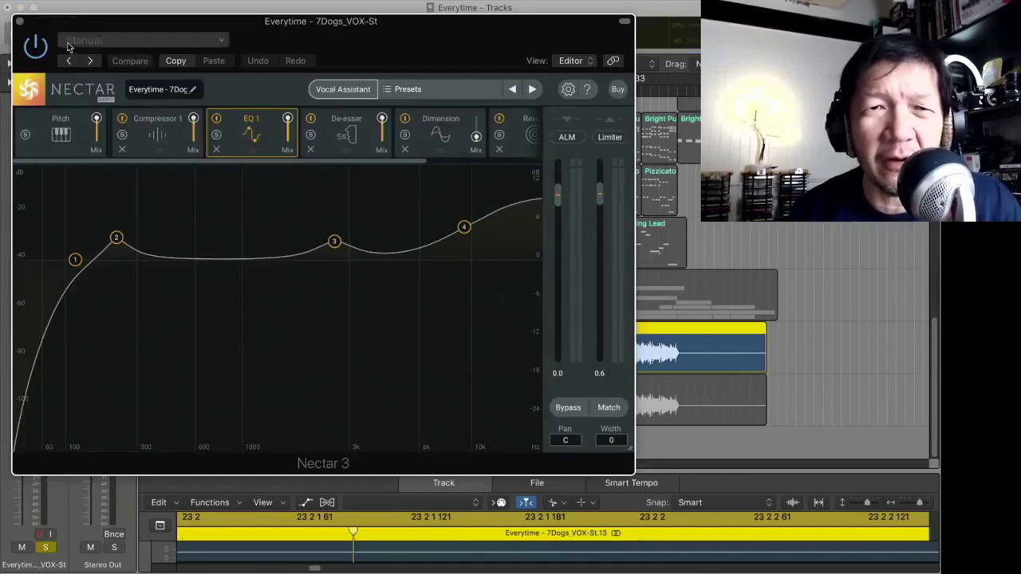
left_click_drag(61, 30, 148, 25)
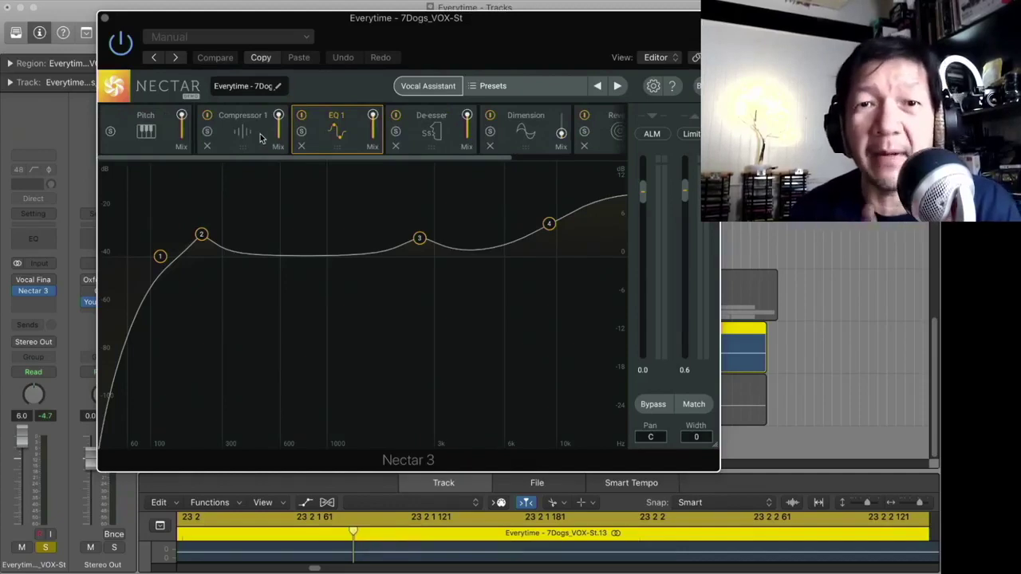
left_click(395, 116)
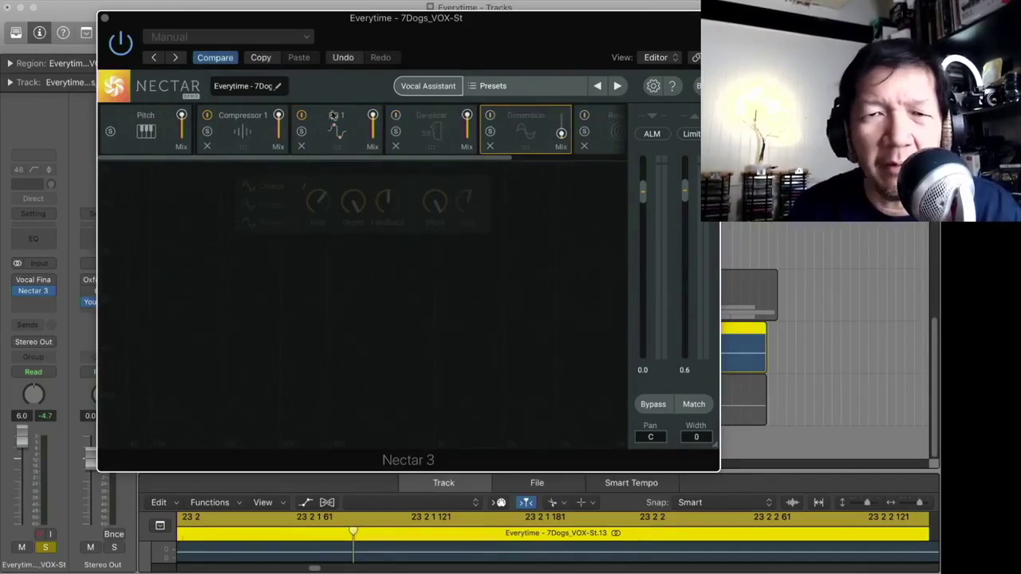
- Audition Nectar's Compressor 1 during playback by toggling its bypass, and switch the EQ 1 module back on
left_click(249, 124)
key("space")
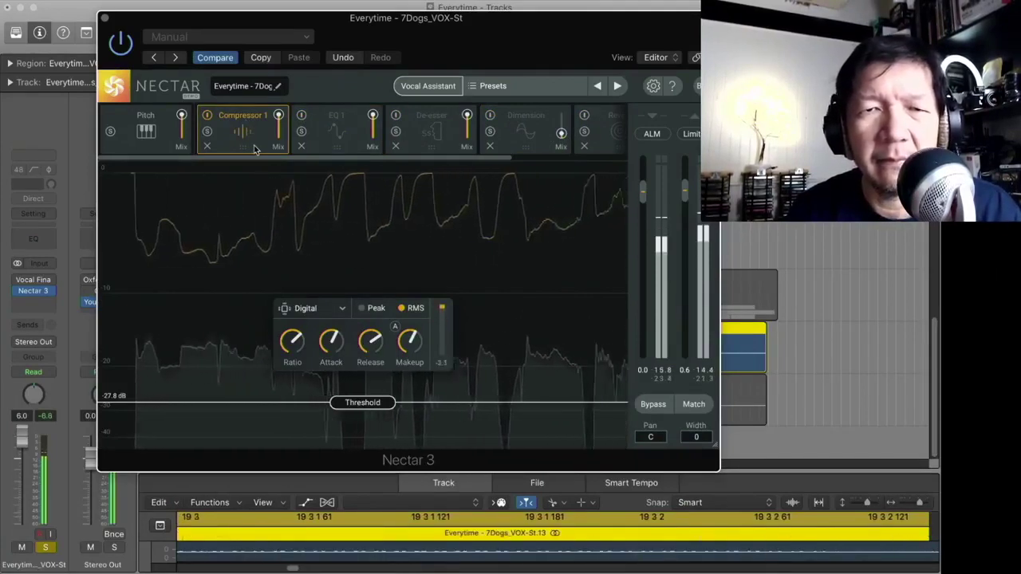
left_click(206, 115)
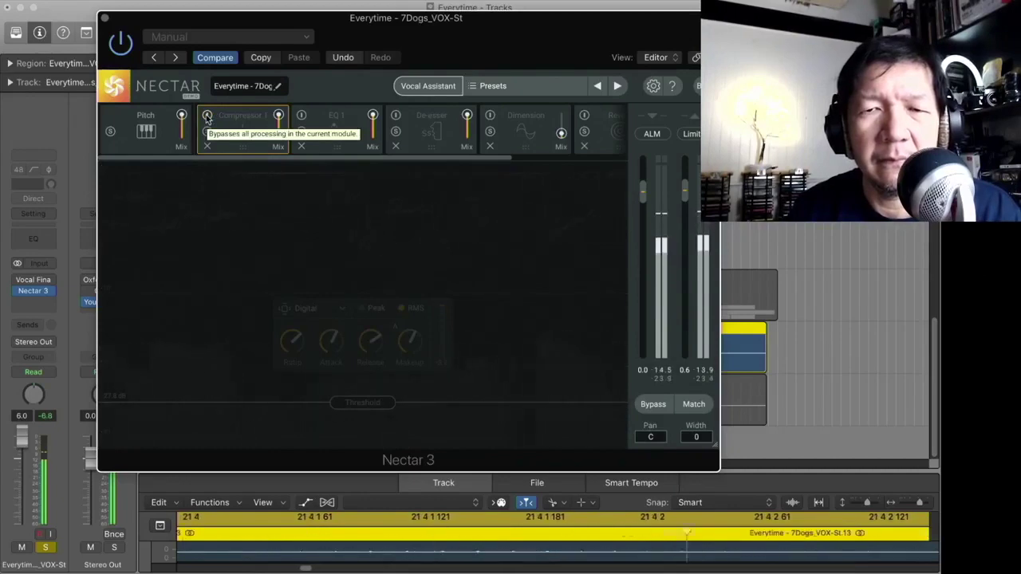
left_click(206, 115)
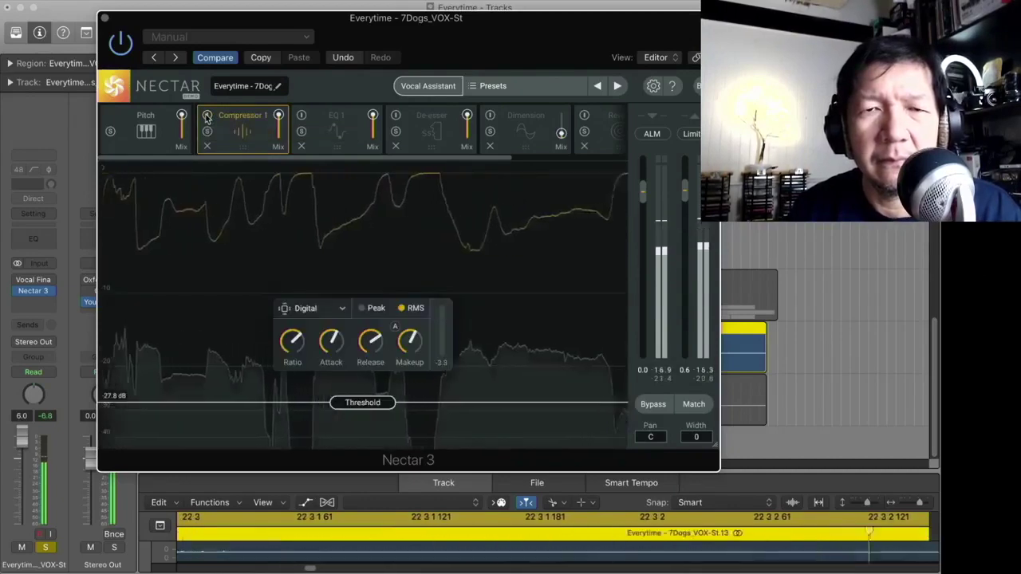
left_click(301, 115)
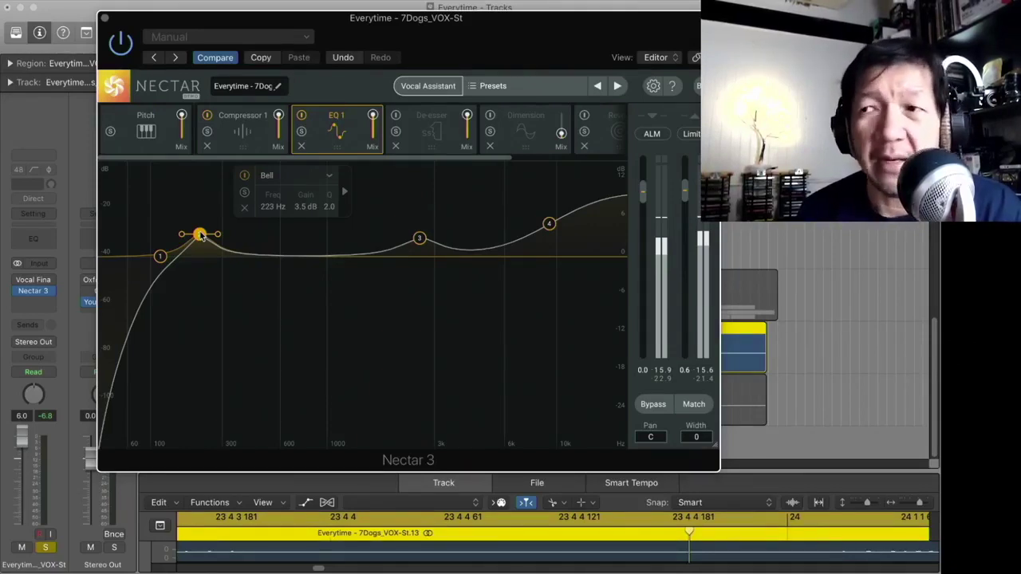
- In Nectar's EQ 1, set band 3 to about 2723 Hz and 1.9 dB, and the high shelf to about 10087 Hz and 4.0 dB
left_click_drag(419, 238, 427, 249)
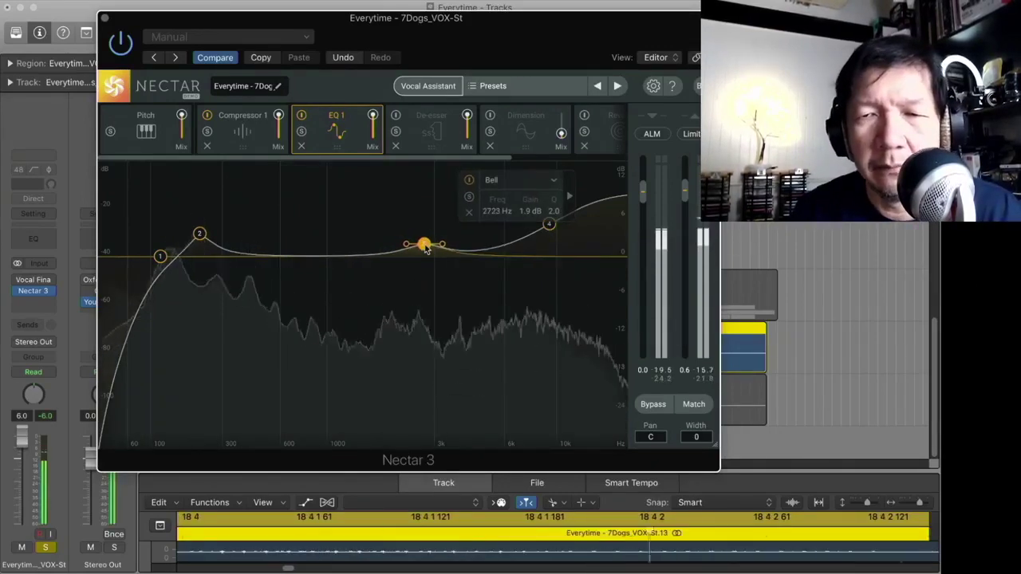
left_click_drag(549, 225, 558, 224)
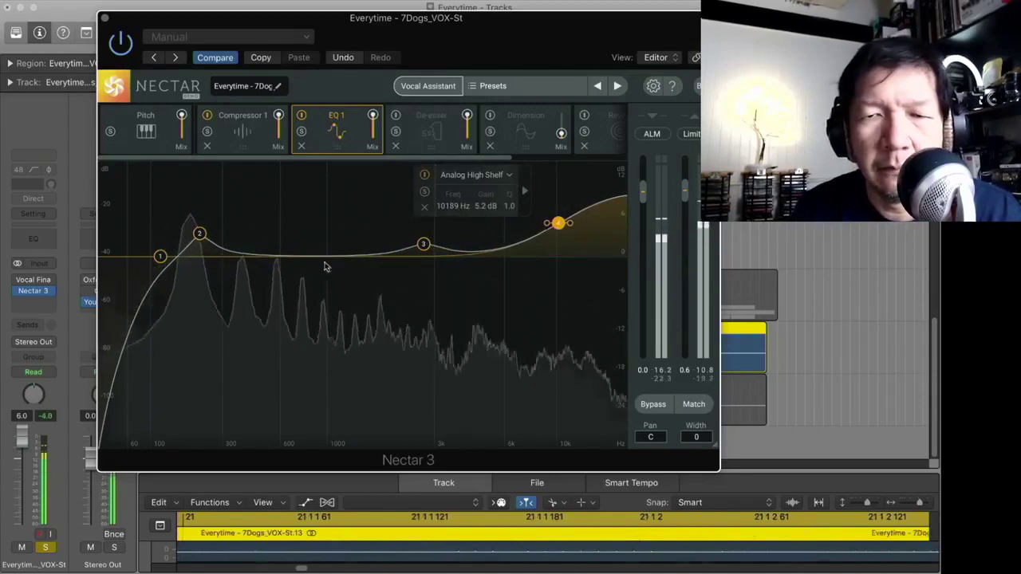
left_click_drag(553, 227, 553, 234)
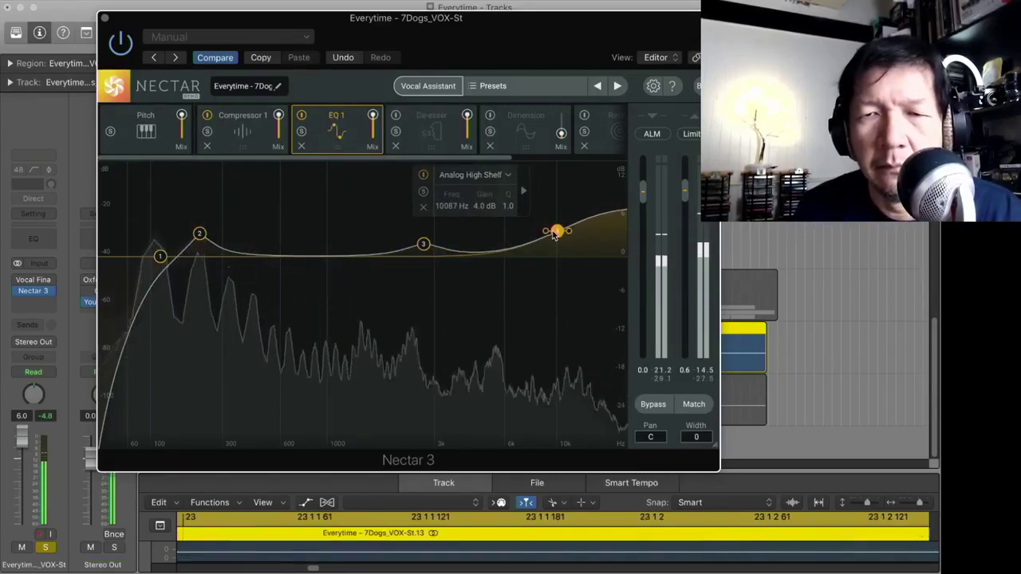
left_click(424, 245)
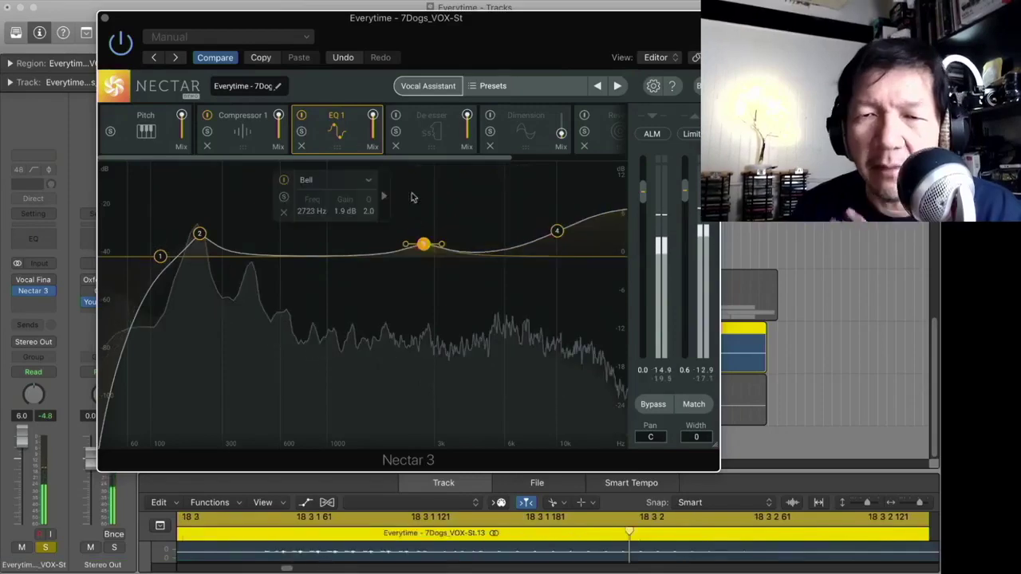
- Enable Nectar's De-esser and lower its threshold slightly during playback, and enable Dimension with its mix raised to 42
left_click(397, 116)
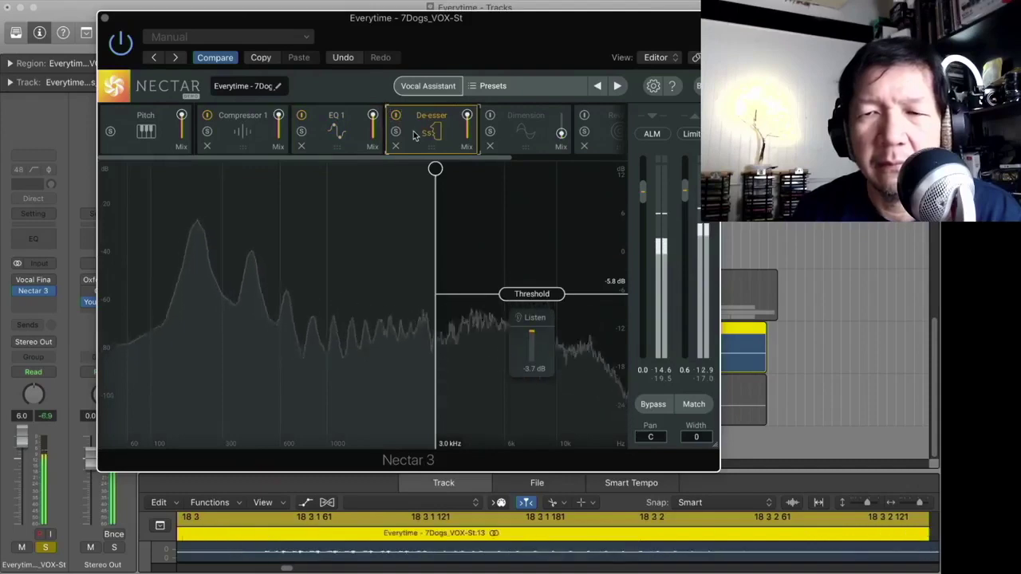
left_click_drag(533, 295, 533, 311)
left_click(522, 128)
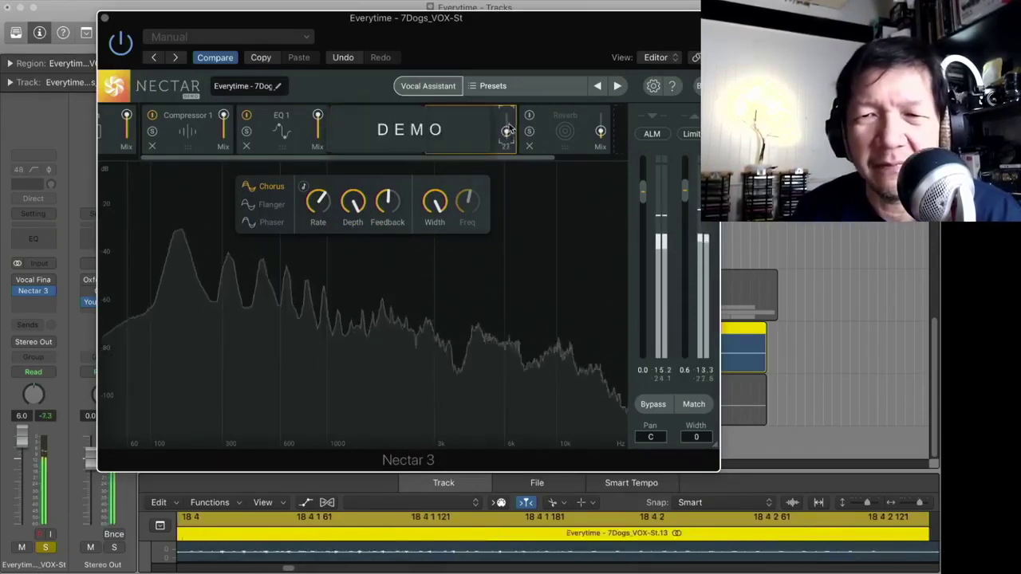
left_click_drag(510, 130, 506, 125)
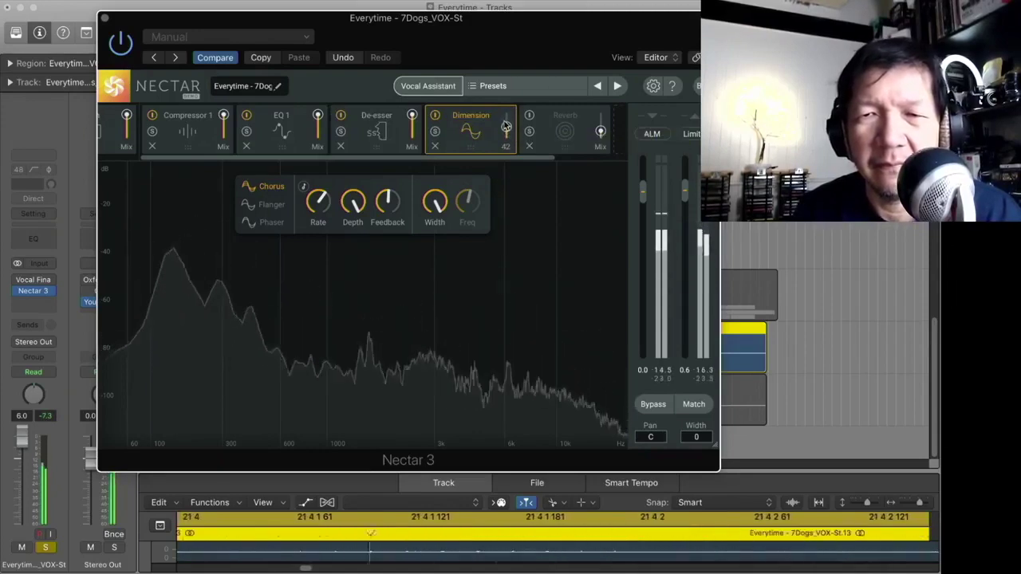
- Enable Nectar's Reverb module, set its mix to 15 while listening, and stop playback
left_click(564, 119)
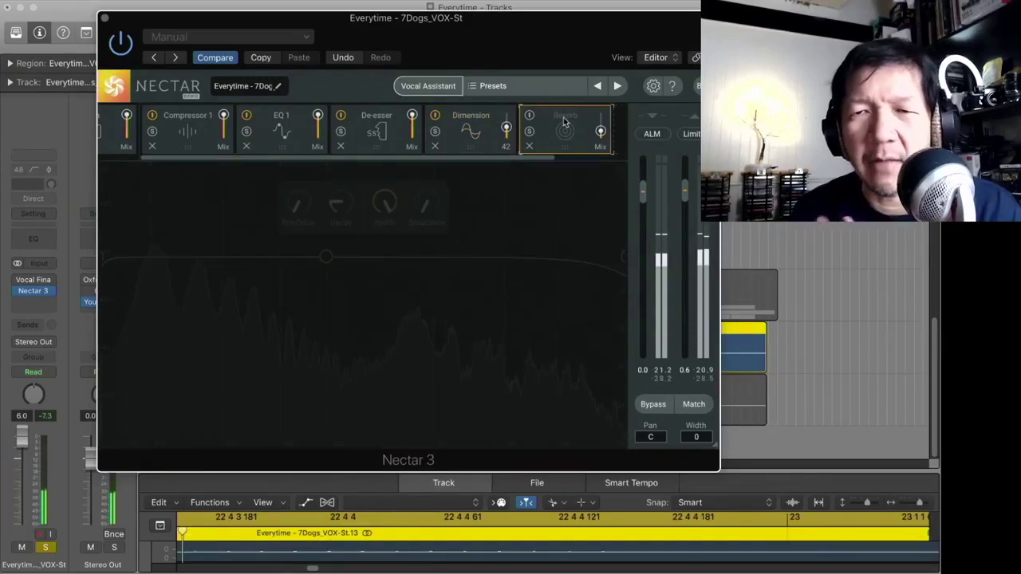
left_click(530, 116)
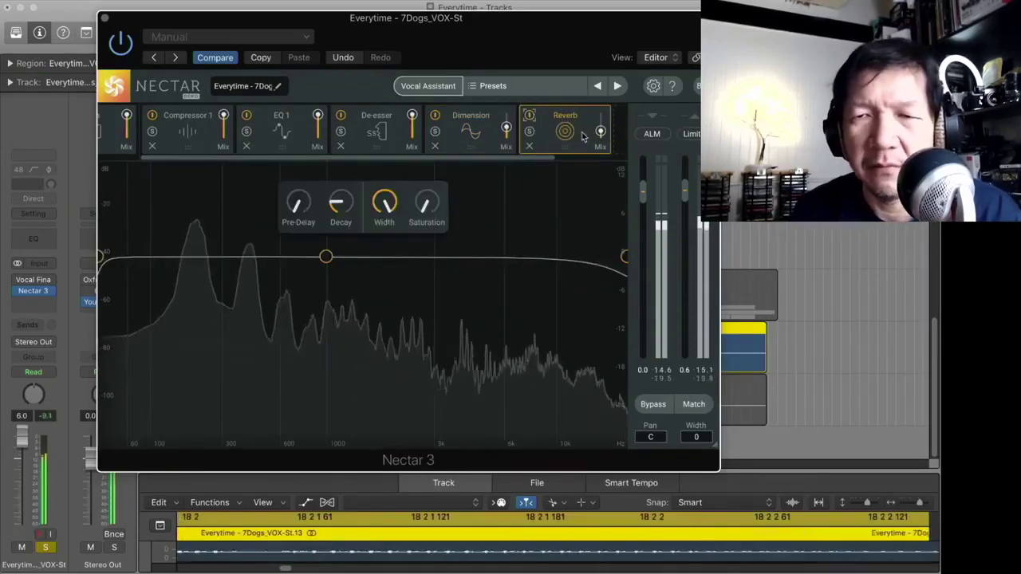
left_click_drag(600, 133, 602, 138)
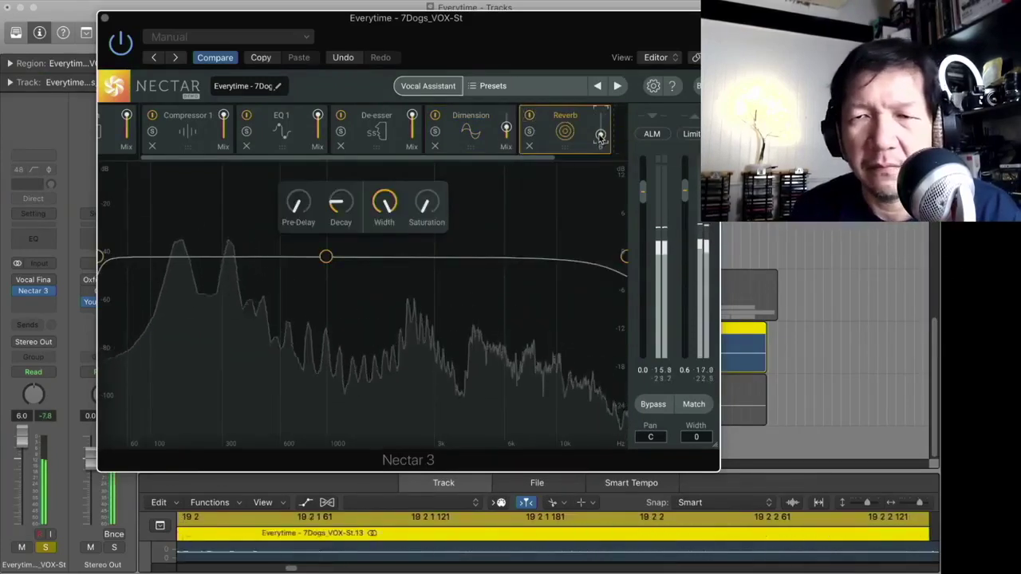
scroll(600, 136, "up", 3)
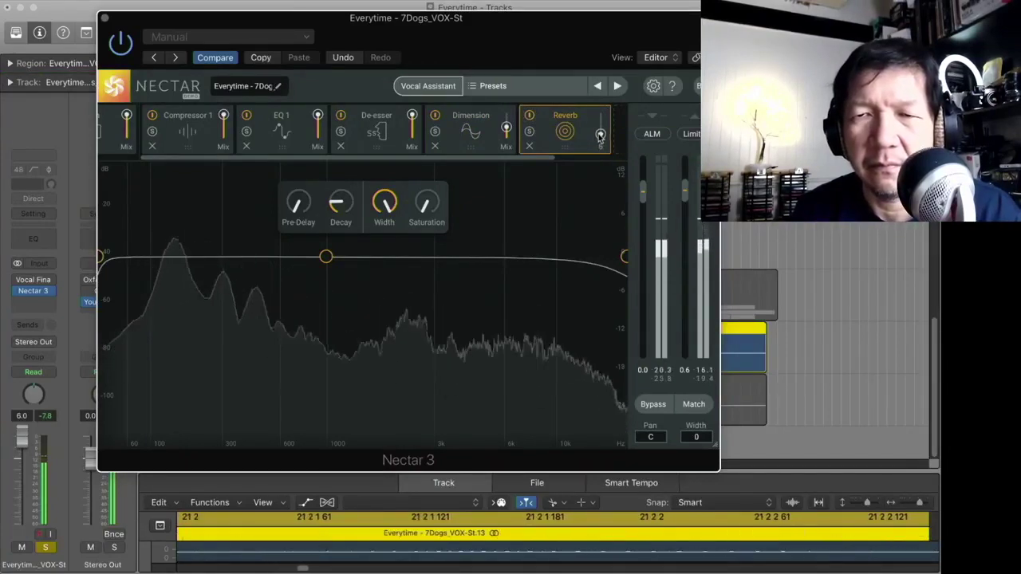
key("space")
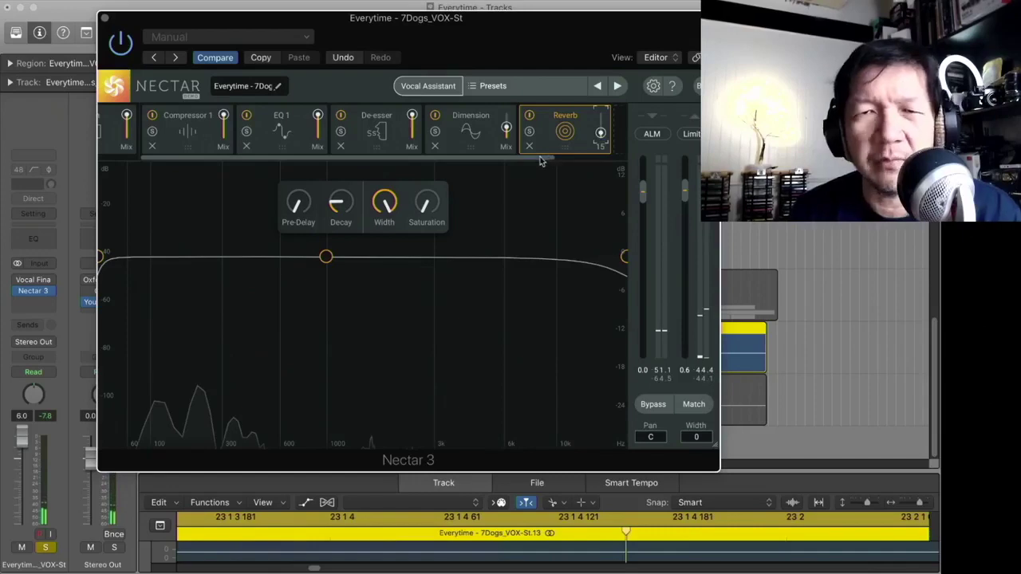
- Open Nectar's Pitch module and audition its correction during playback while adjusting the speed
scroll(539, 161, "left", 5)
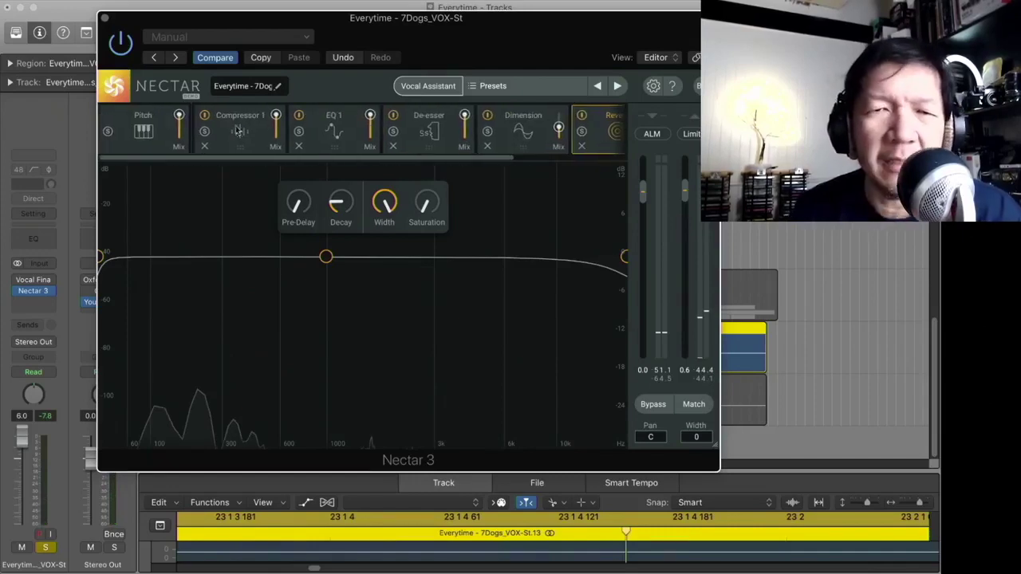
left_click(144, 128)
key("space")
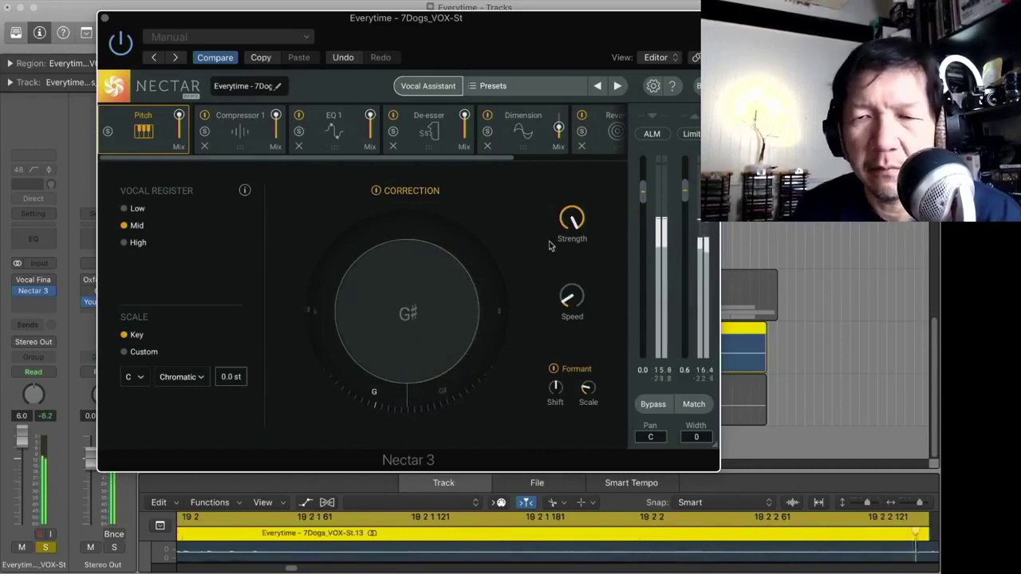
left_click_drag(578, 291, 574, 285)
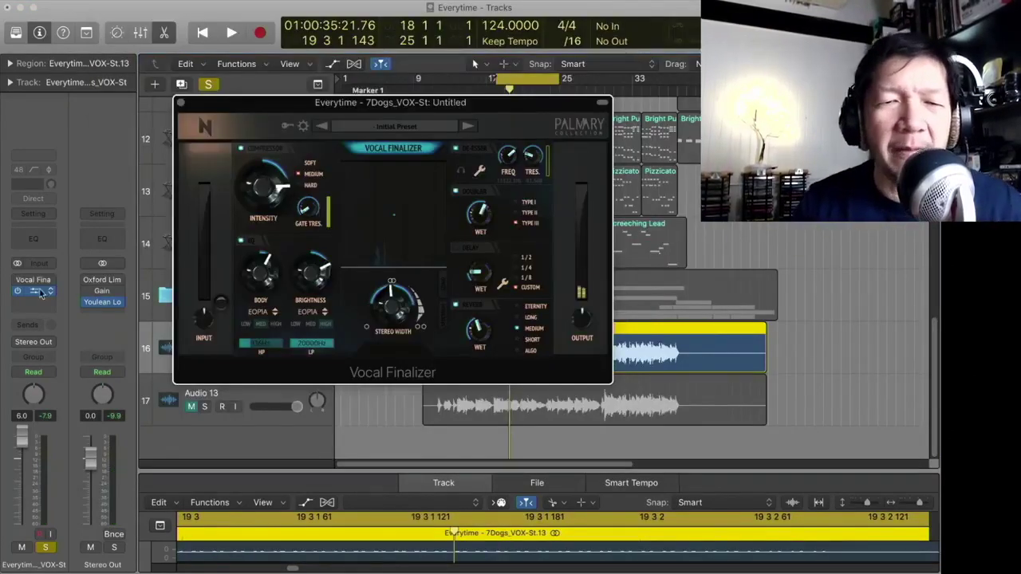
- Show the Nectar 3 and Vocal Finalizer windows together and compare both plug-ins on the vocal by switching their bypass between playbacks
left_click(42, 292)
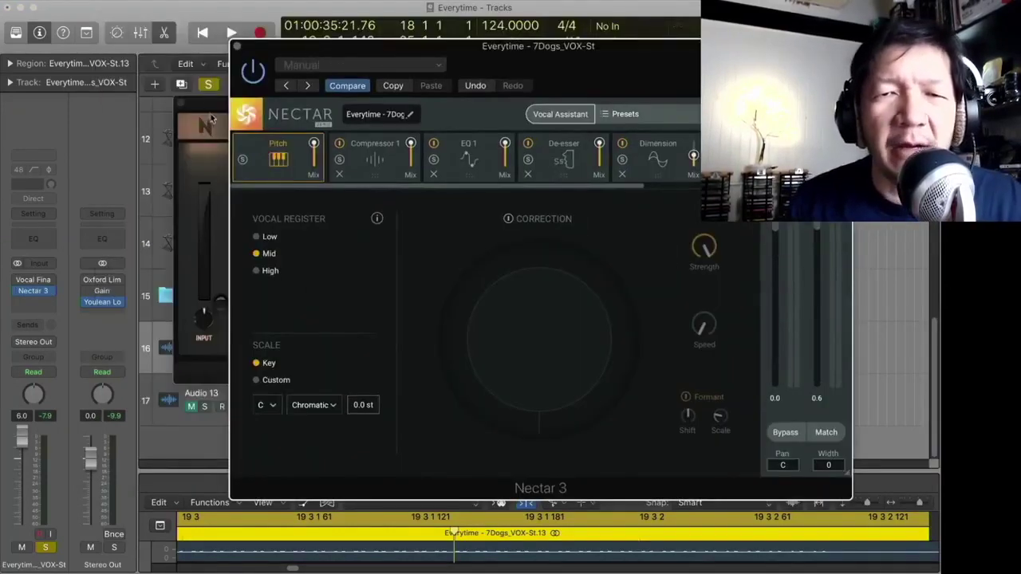
left_click(32, 280)
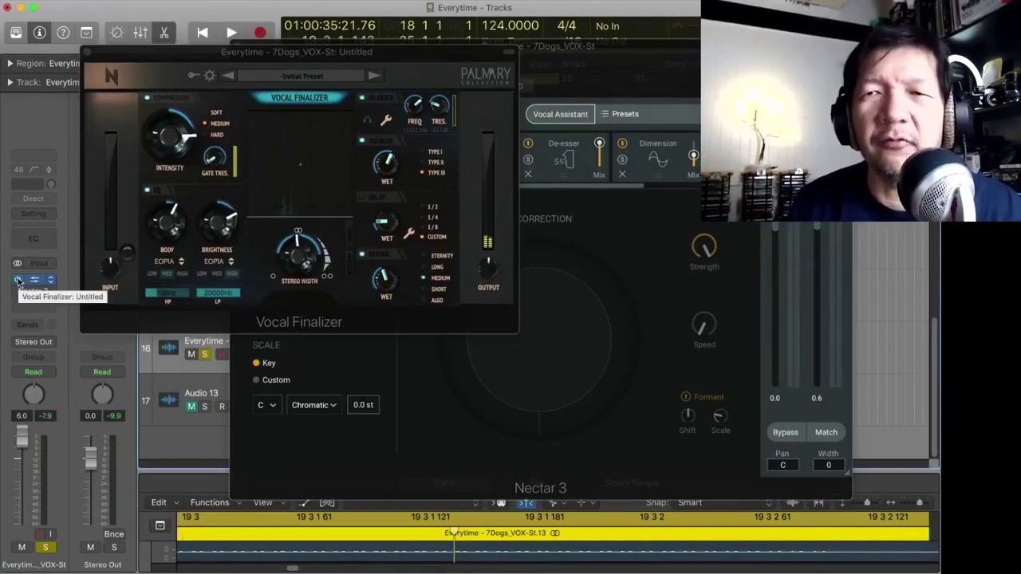
key("space")
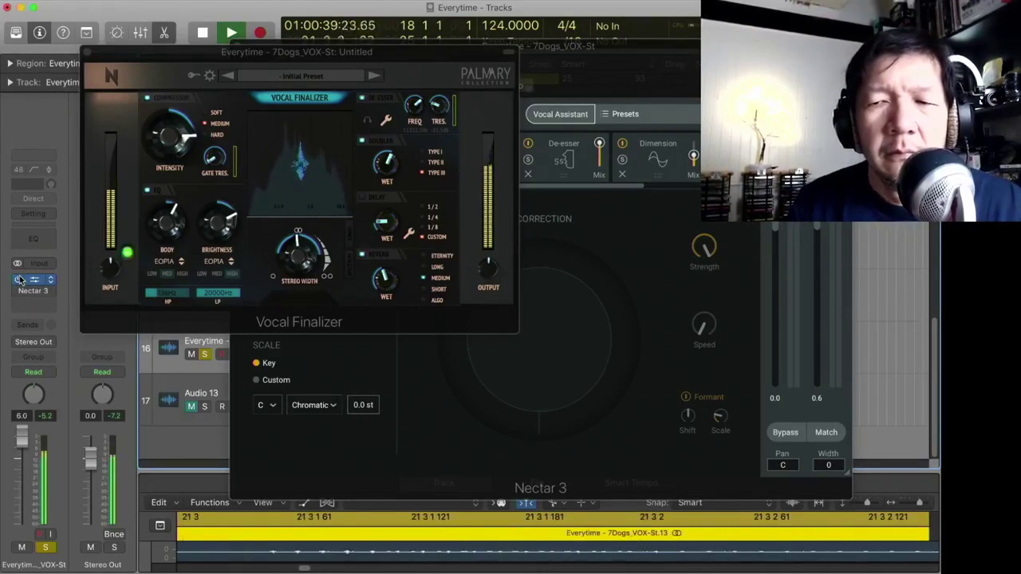
key("space")
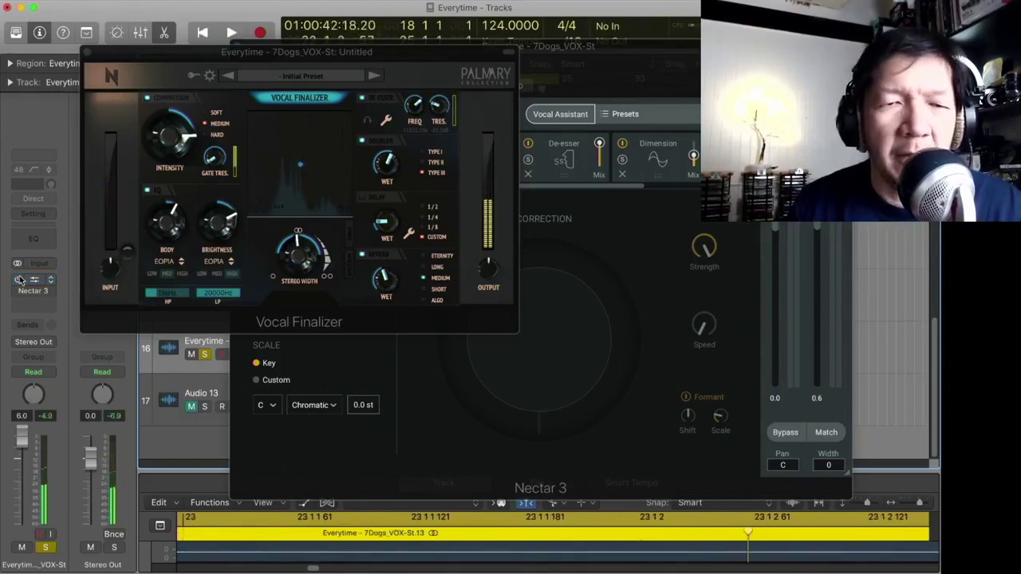
key("space")
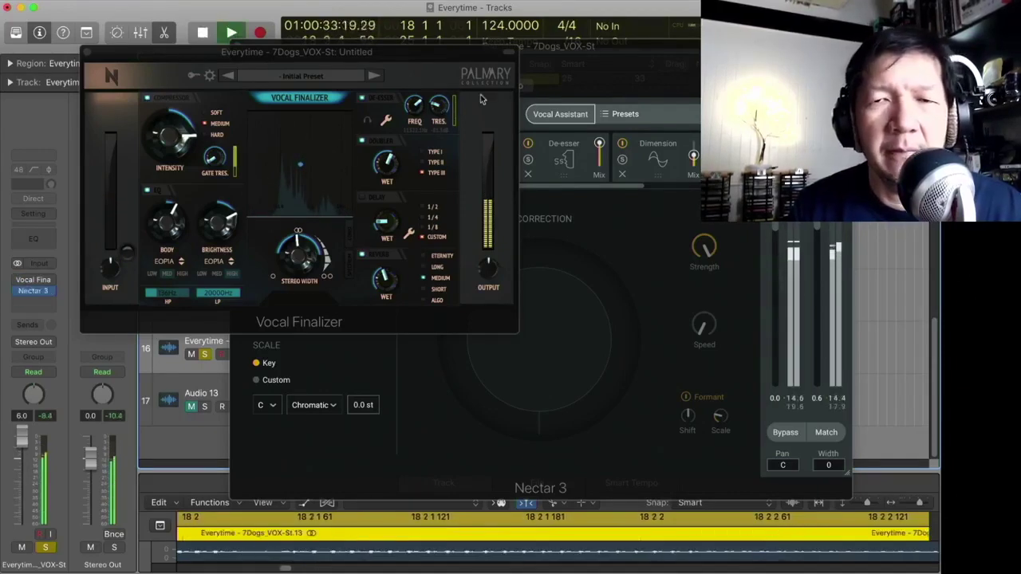
- Close the Vocal Finalizer window, raise Nectar's output gain to 1.6 dB during playback, close Nectar and stop playback
left_click(86, 51)
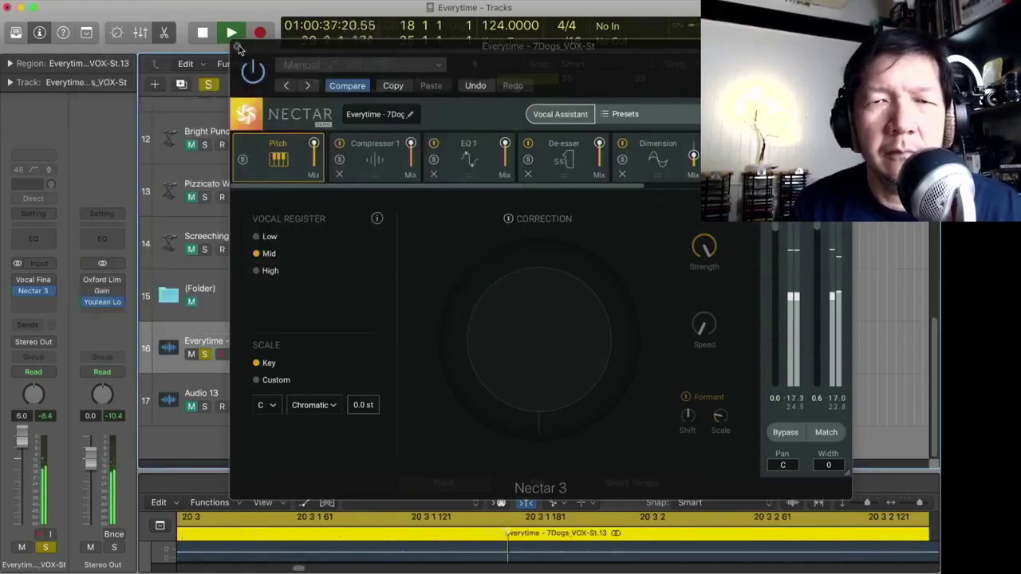
left_click(817, 226)
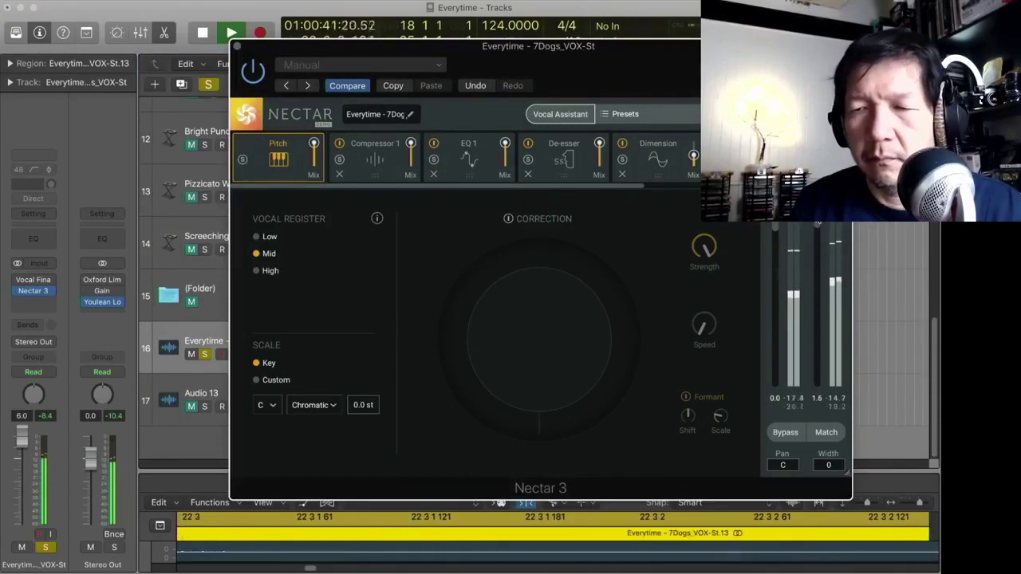
left_click(236, 46)
key("space")
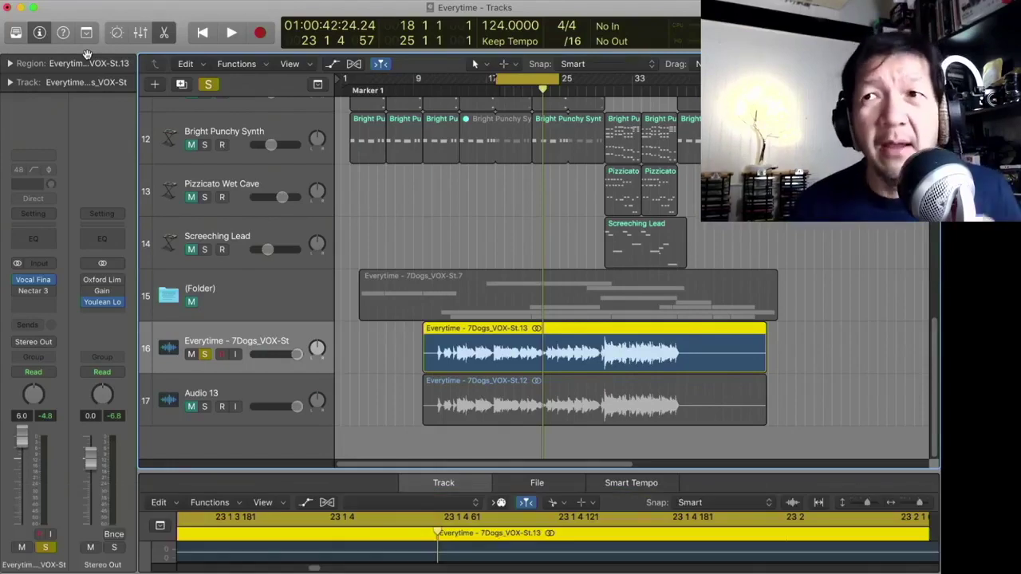
- Unmute the Audio 13 track and open its Compressor, Vintage Console EQ, DeEsser 2 and ChromaVerb plug-in windows
left_click(192, 410)
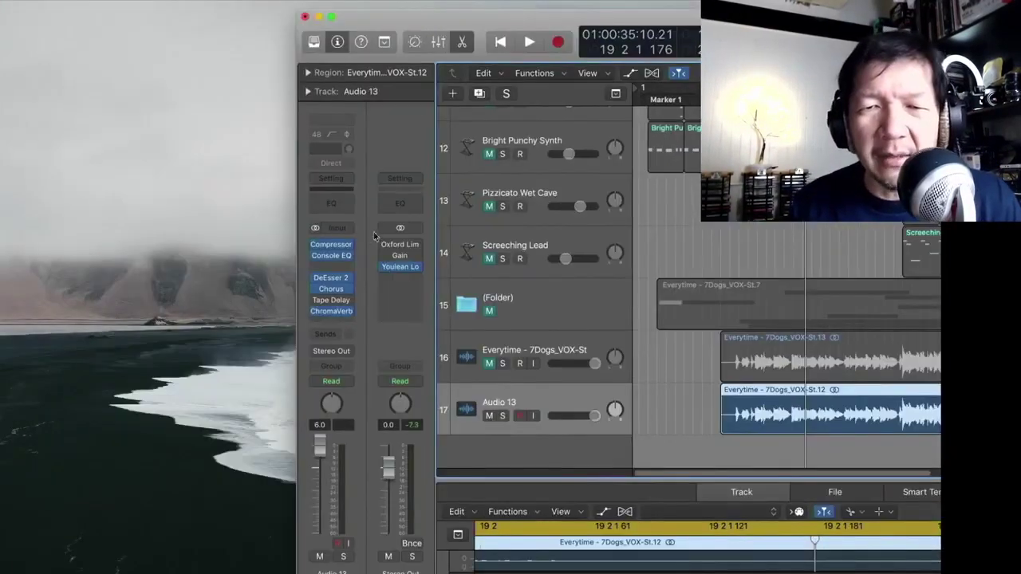
left_click(338, 242)
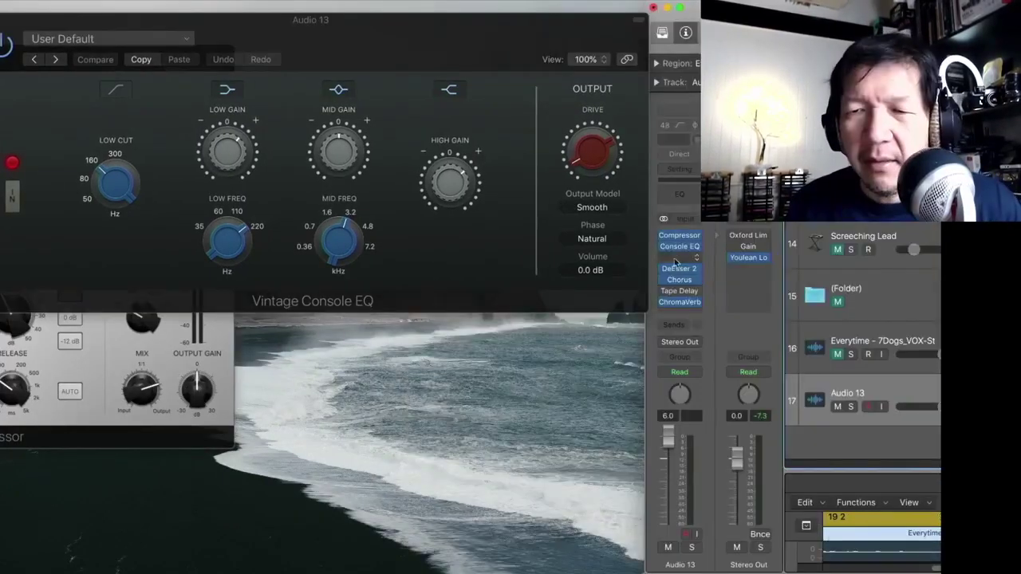
left_click(677, 268)
left_click(679, 302)
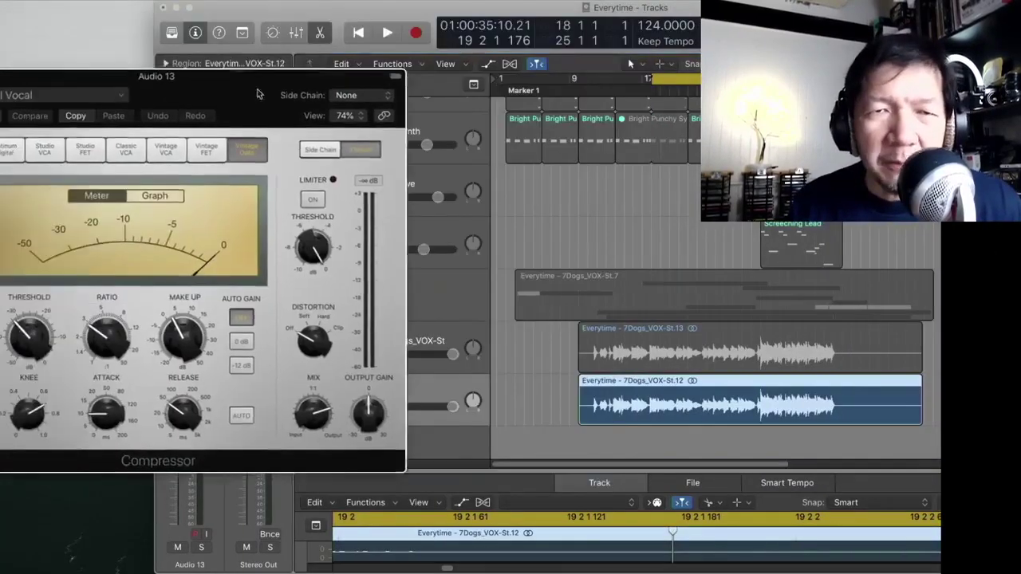
- Bring the Compressor window fully into view, close it, and move the main project window back to its original place
left_click_drag(237, 86, 381, 102)
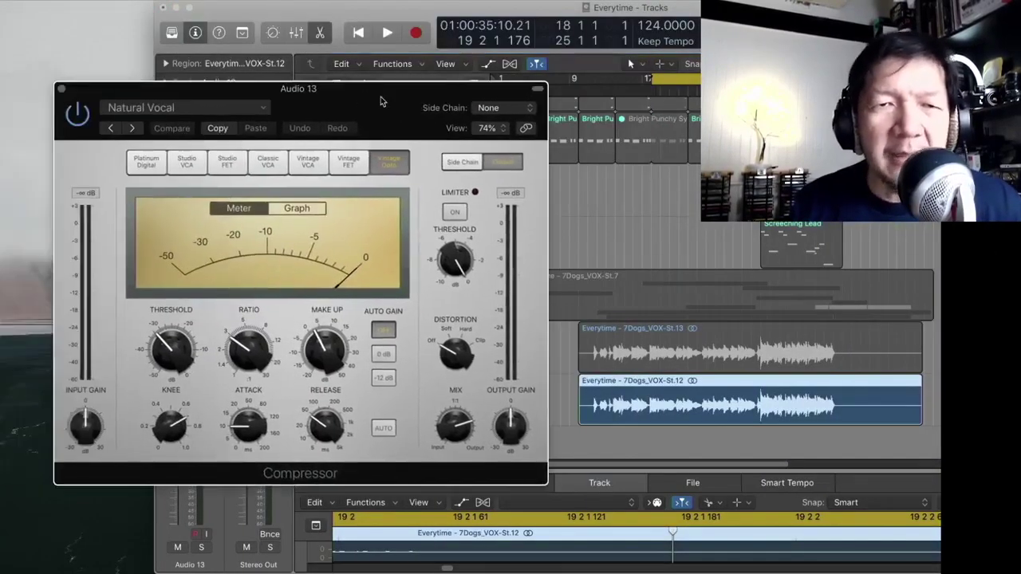
left_click(62, 89)
left_click_drag(212, 13, 56, 4)
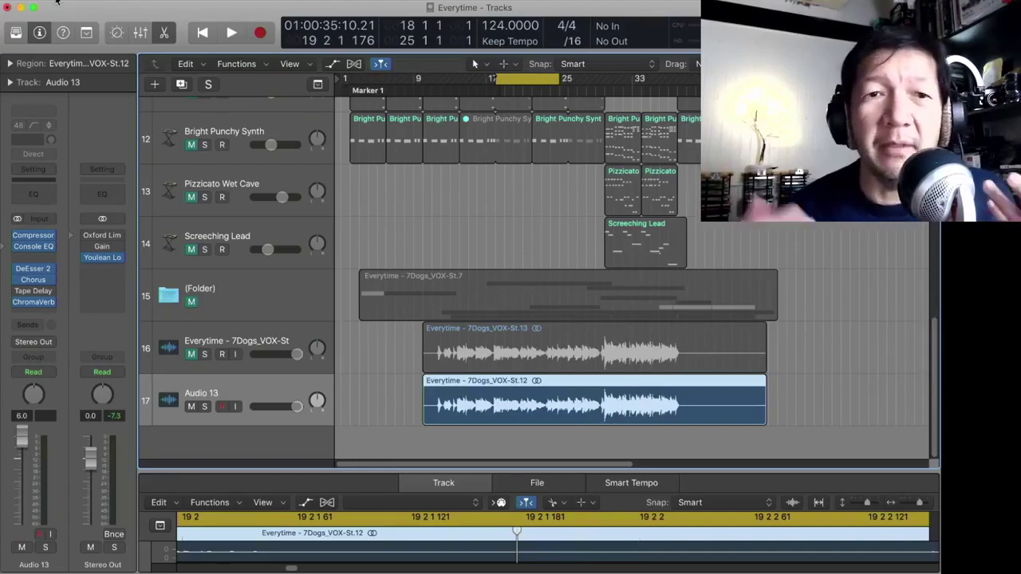
- Open Audio 13's Compressor with the Natural Vocal preset and audition it on the vocal with the other inserts bypassed
left_click(33, 235)
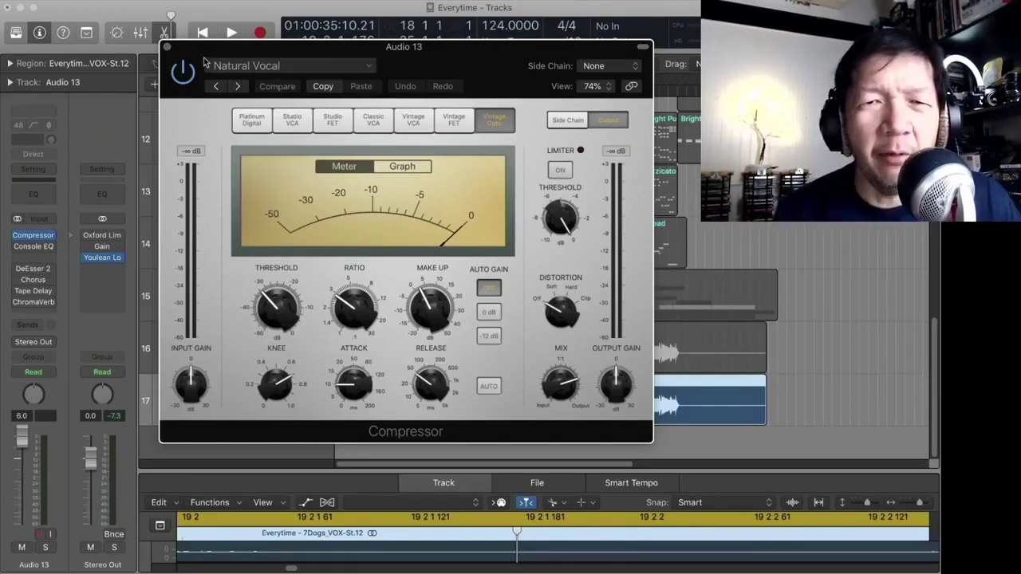
key("space")
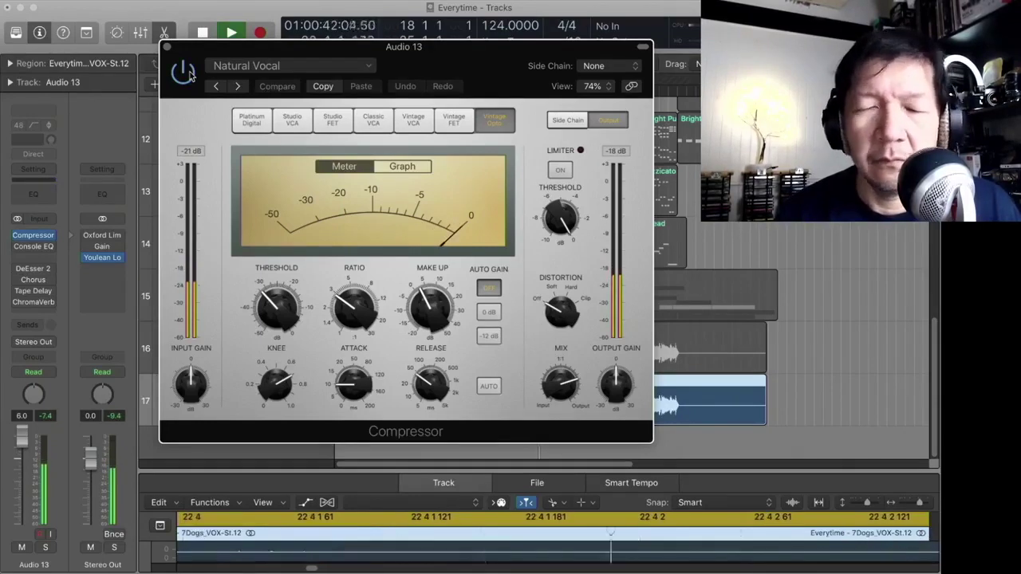
key("space")
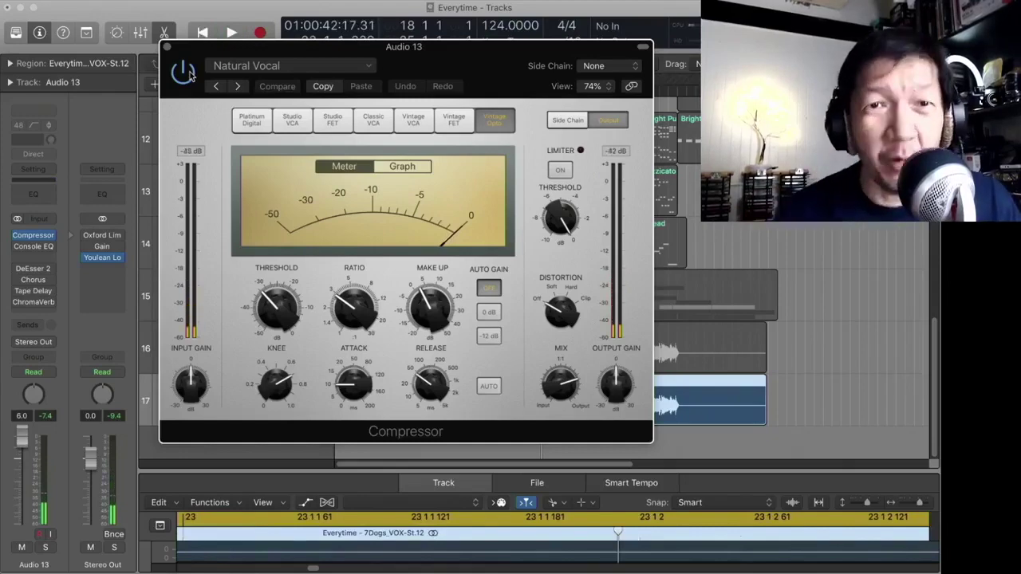
- Enable and open Audio 13's Vintage Console EQ, set its low gain to about 2.8 dB, and try the low frequency control during playback
left_click(19, 247)
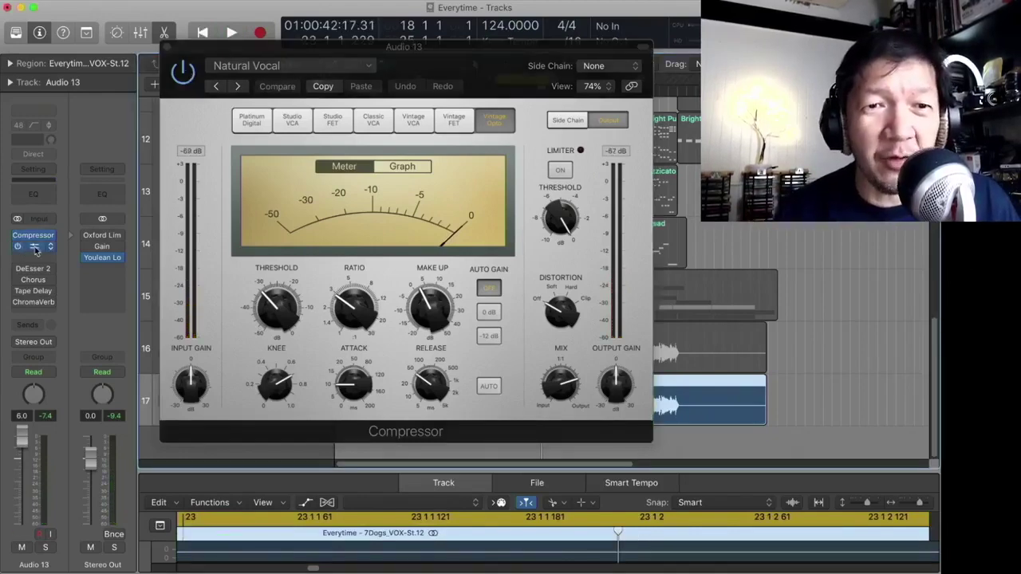
left_click(35, 248)
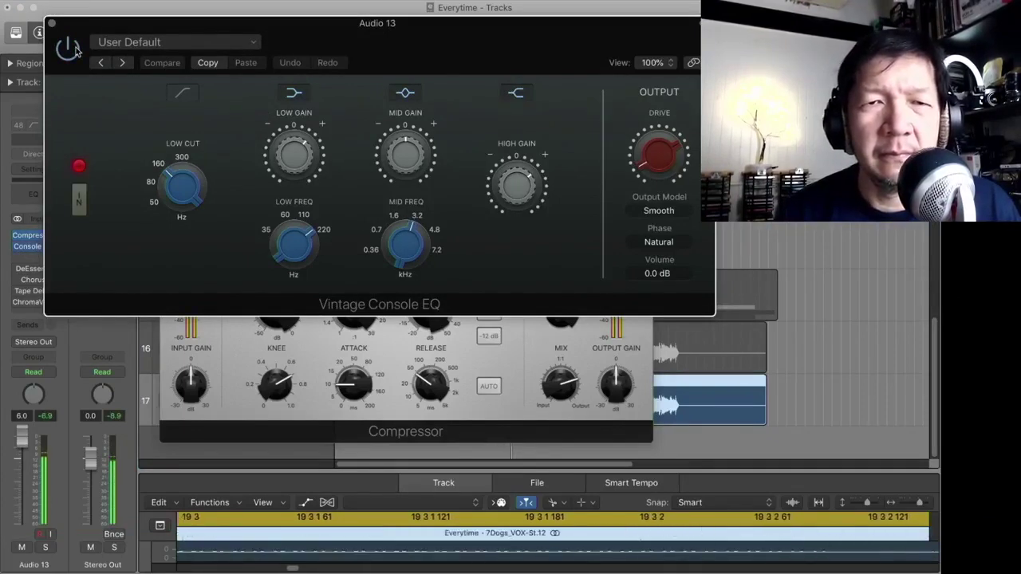
left_click_drag(294, 153, 297, 150)
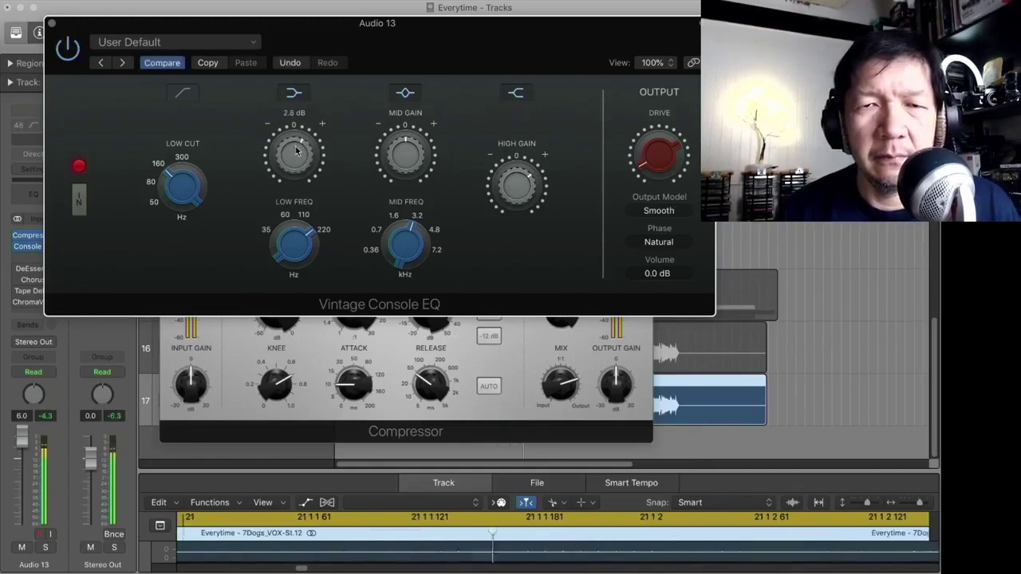
left_click(293, 227)
left_click_drag(293, 228, 291, 217)
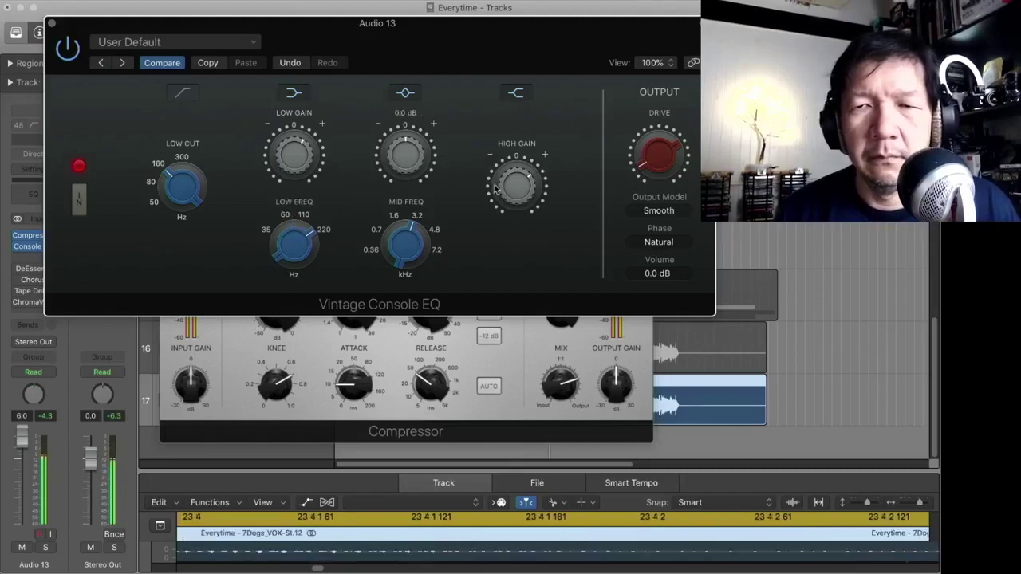
- Fine-tune the Vintage Console EQ's low gain to about 3.0 dB and set the DeEsser 2 threshold to -10.4 dB during playback
mouse_move(499, 188)
mouse_move(304, 165)
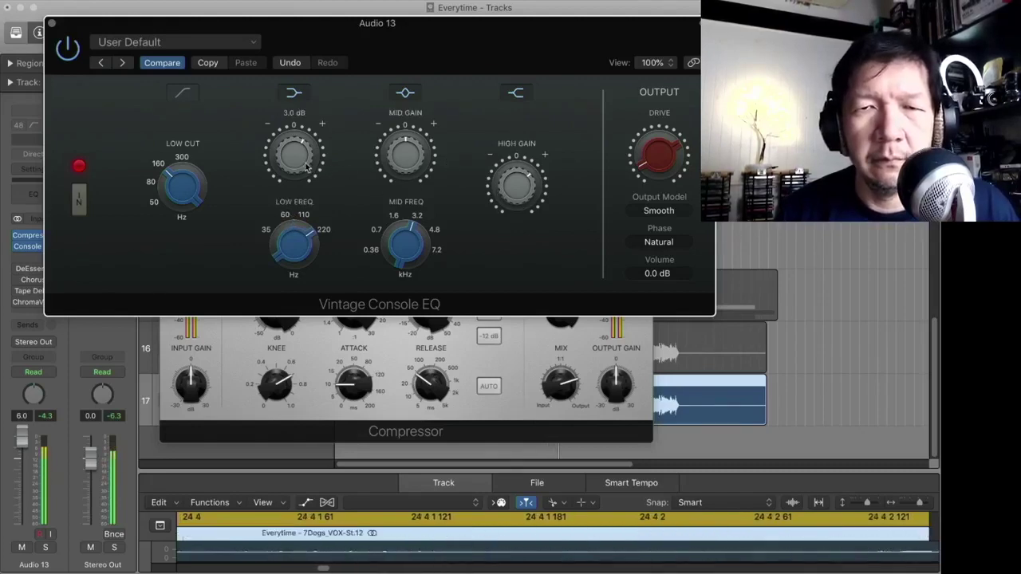
left_click_drag(306, 166, 307, 167)
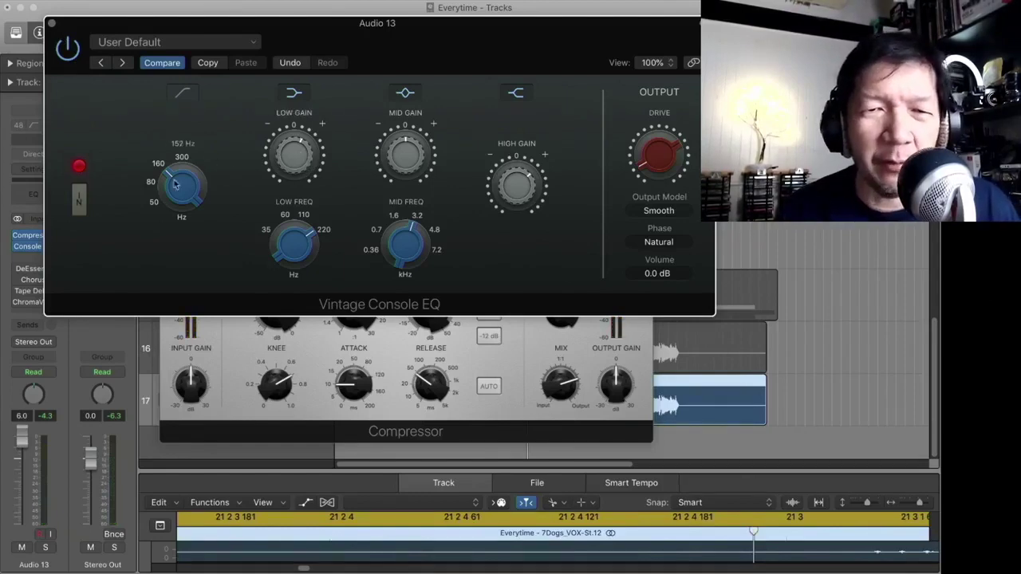
mouse_move(515, 185)
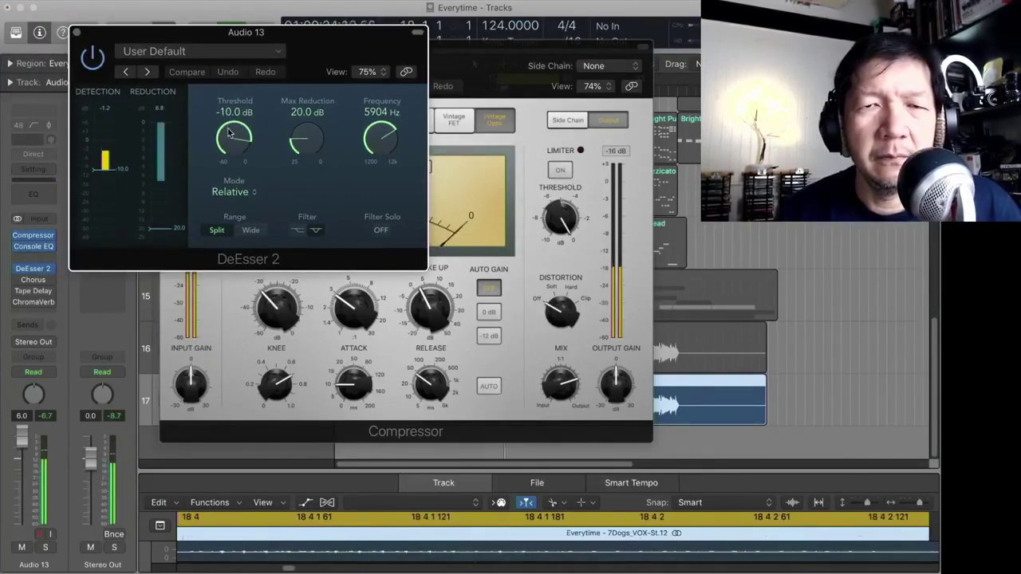
left_click_drag(228, 131, 229, 133)
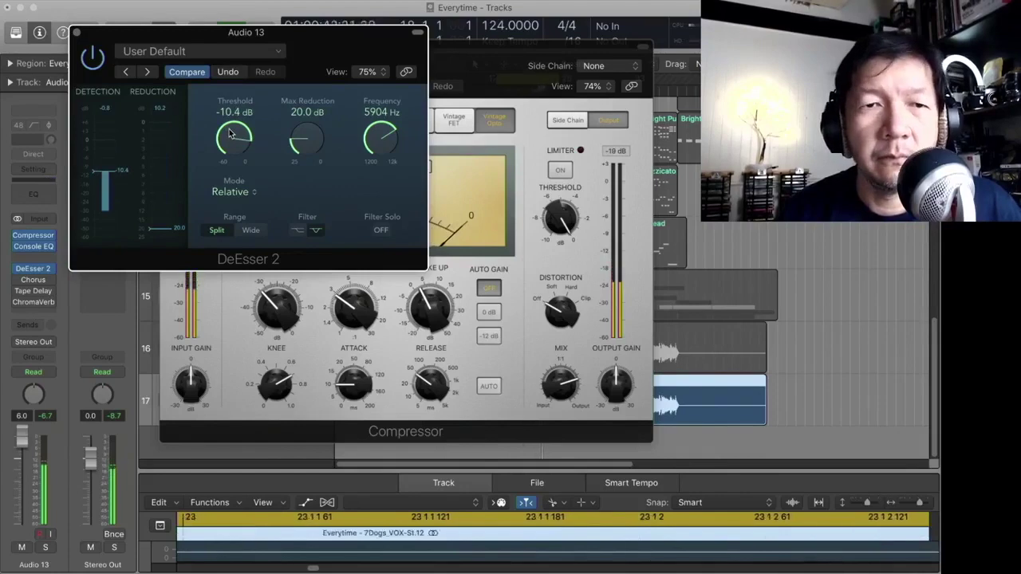
- Enable and open Audio 13's Chorus, set its mix to 12 %, and hide the open plug-in windows
left_click(19, 280)
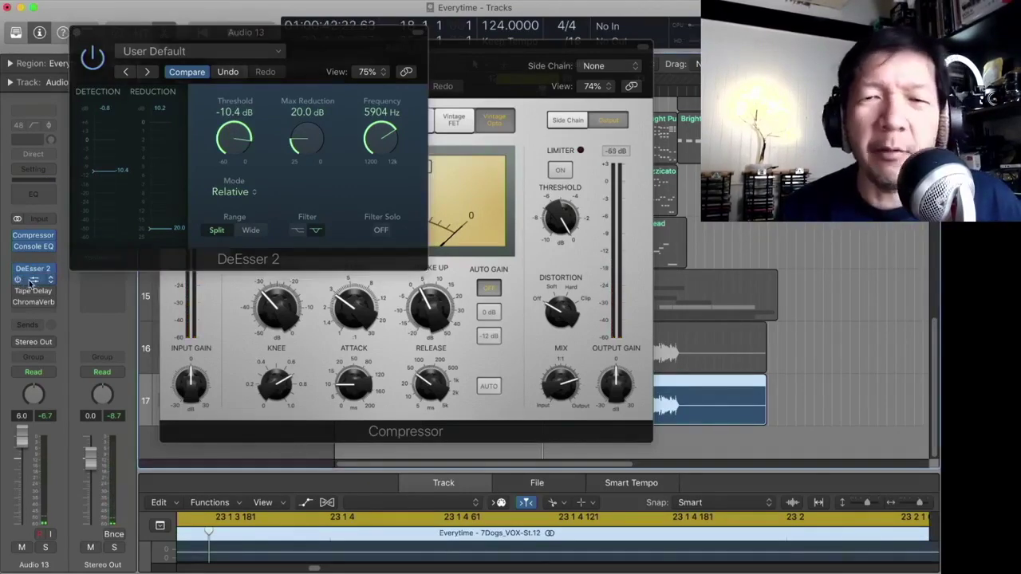
left_click(32, 281)
mouse_move(225, 157)
left_mouse_down()
mouse_move(226, 175)
mouse_move(226, 160)
left_mouse_up()
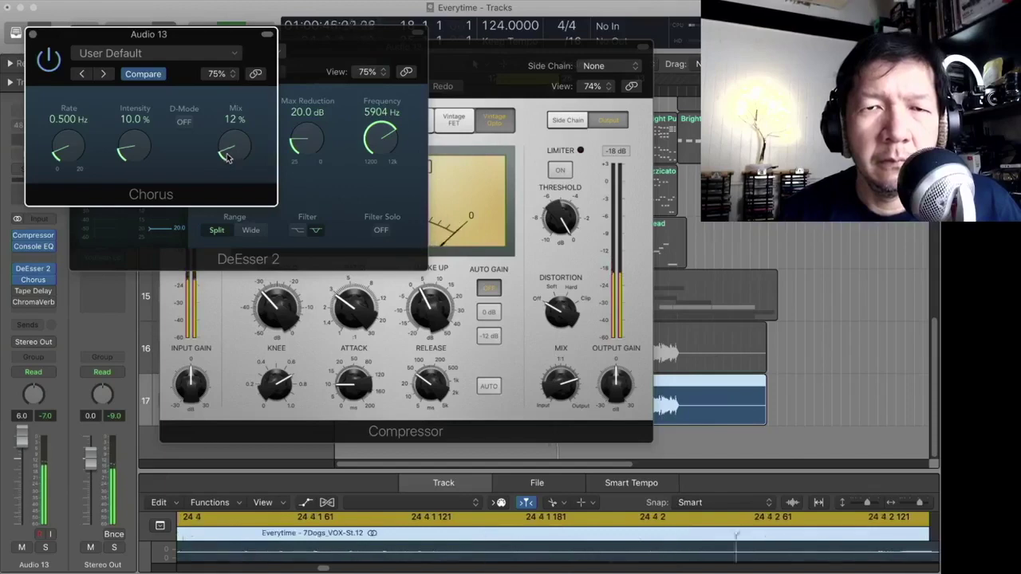
key("v")
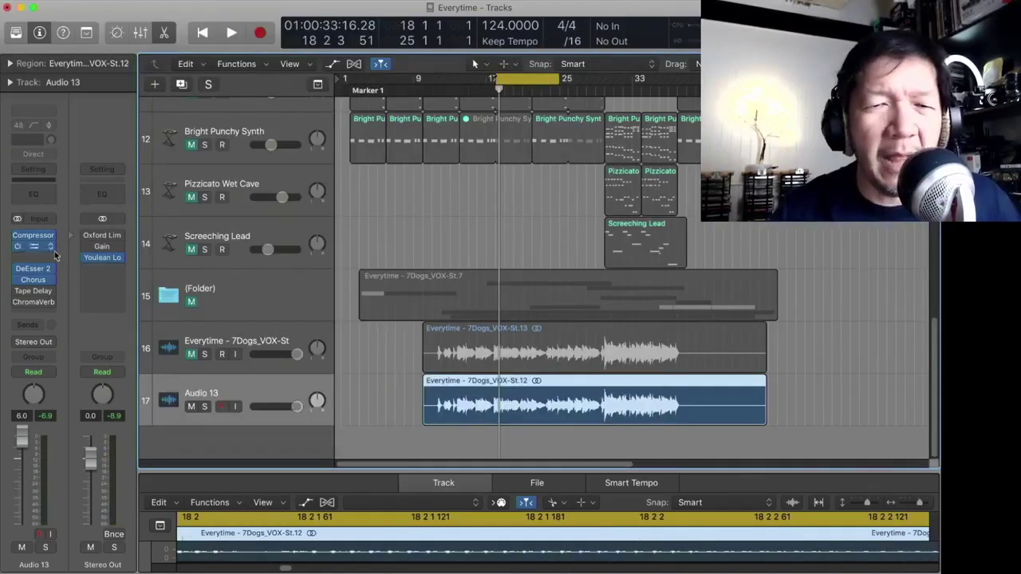
- Enable and open Audio 13's ChromaVerb, lower its wet level to 27 % during playback, close it, and stop playback
left_click(33, 299)
key("space")
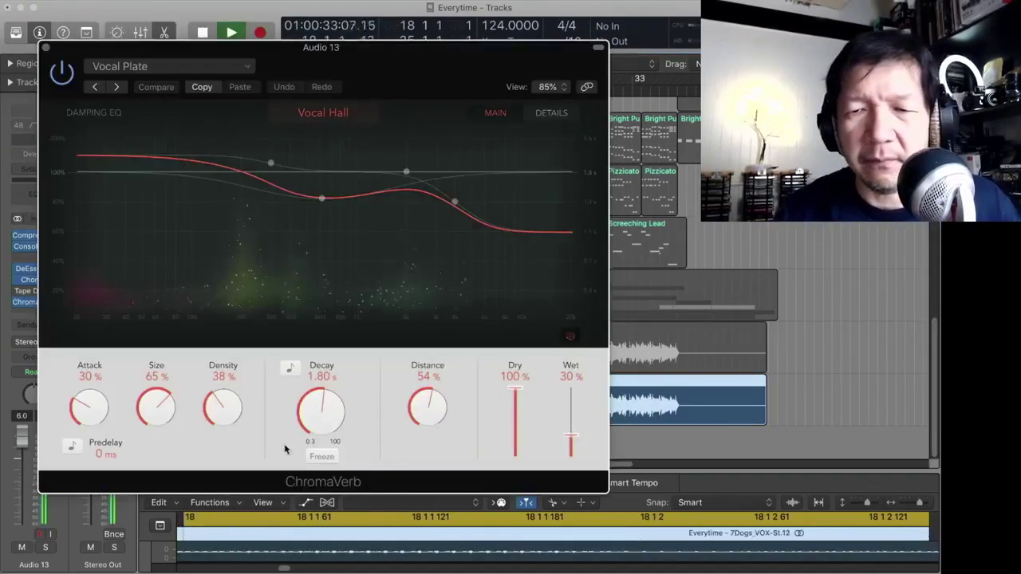
left_click_drag(570, 440, 569, 442)
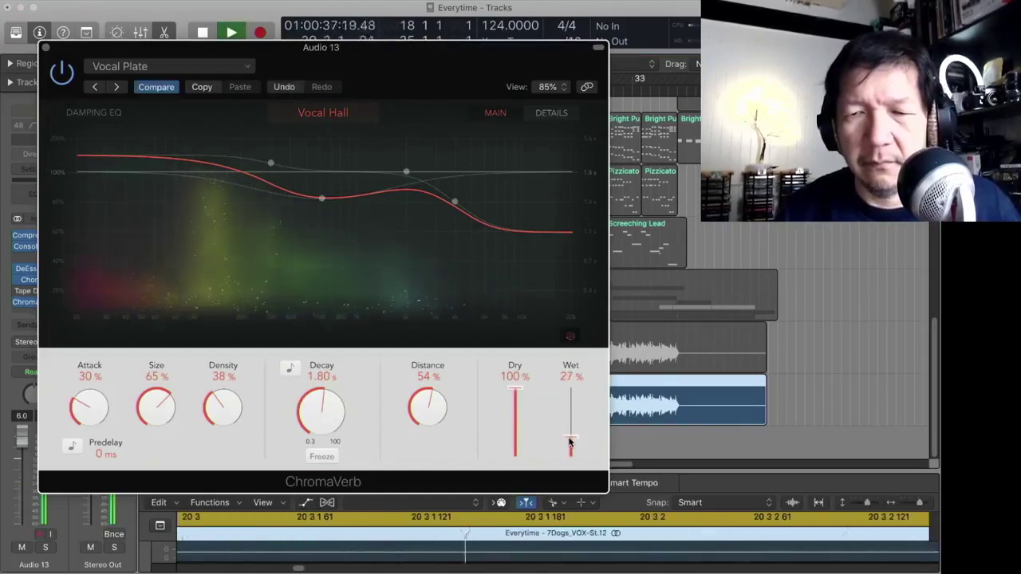
left_click(45, 48)
key("space")
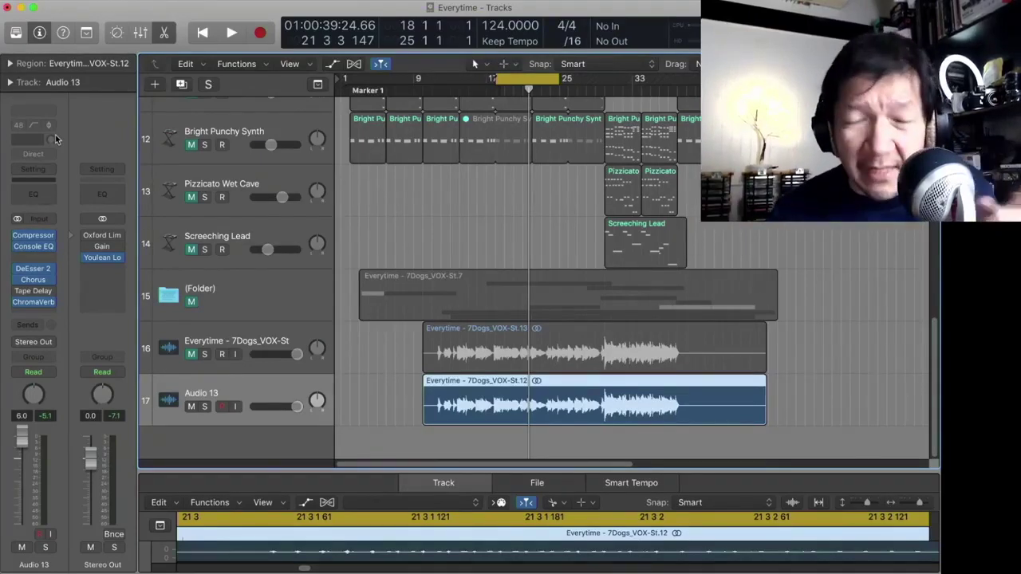
- Audition the Everytime - 7Dogs_VOX-St track with Vocal Finalizer enabled and its window open, then bypass the plug-in
key("Up")
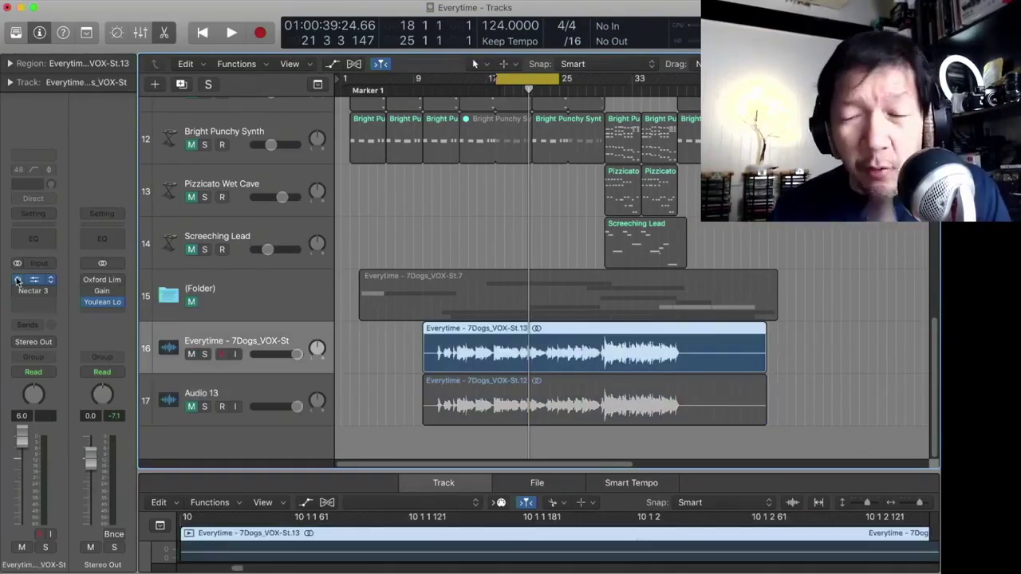
key("space")
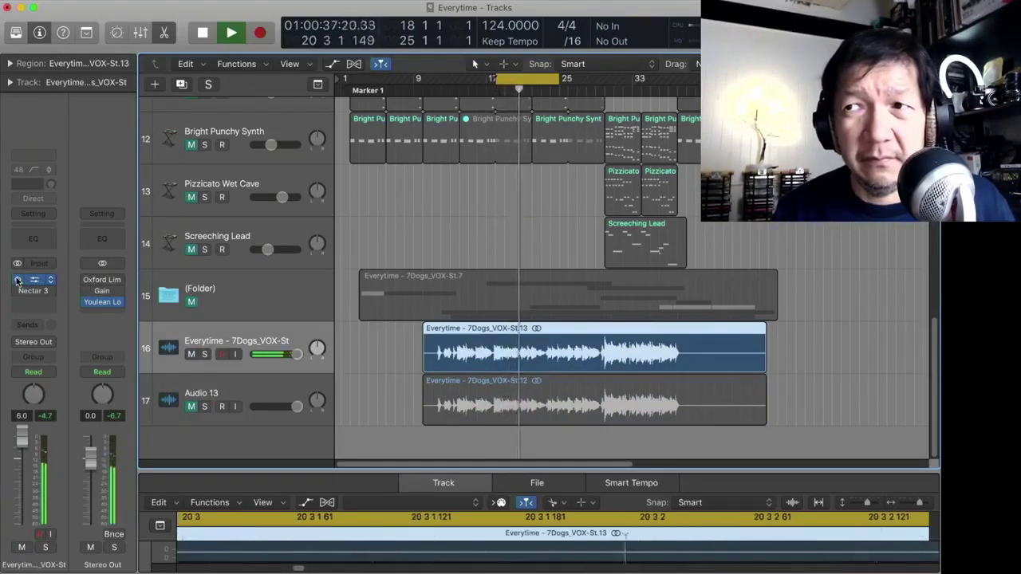
left_click(32, 280)
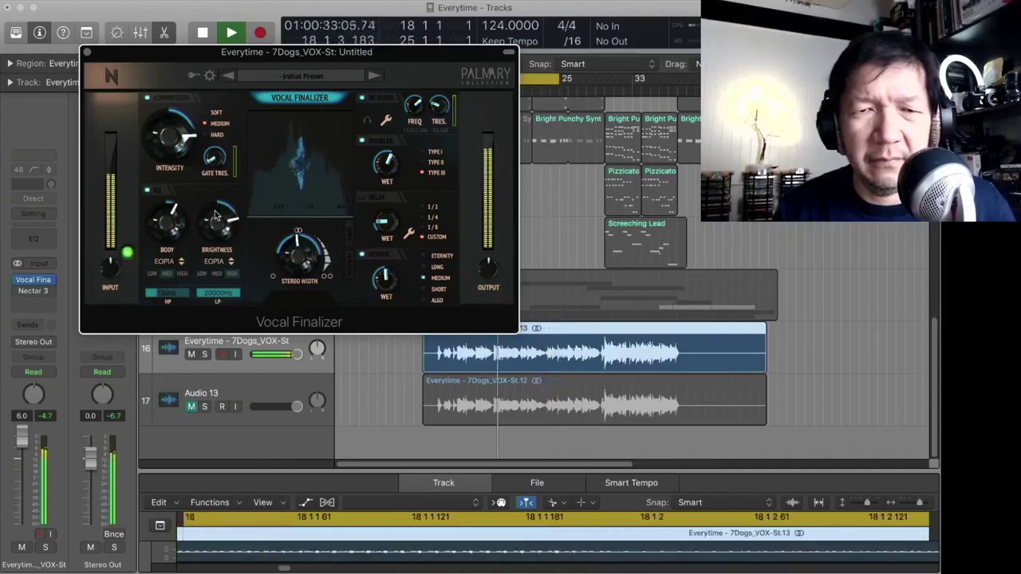
key("space")
left_click(19, 281)
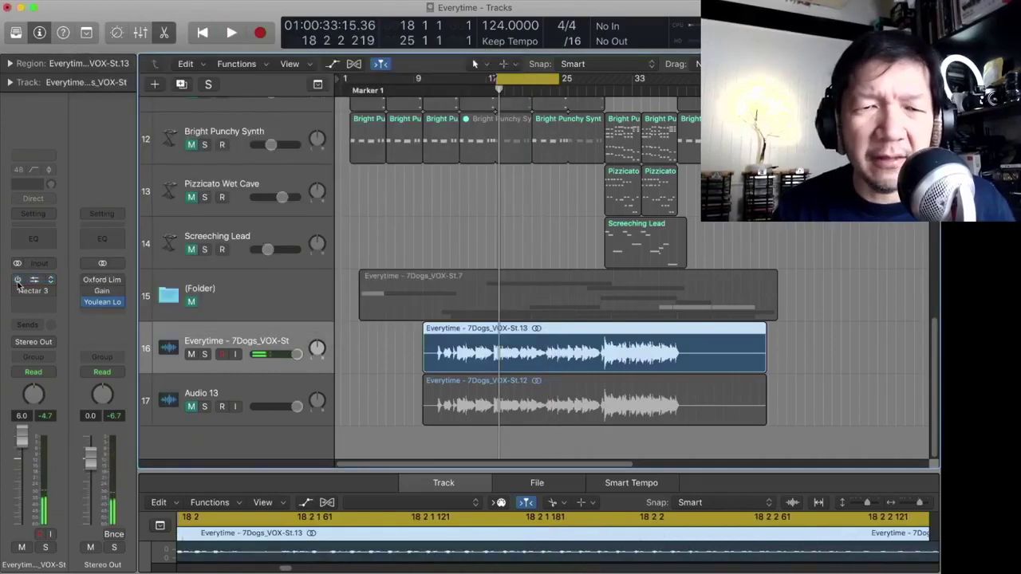
- Audition the Everytime - 7Dogs_VOX-St track through Nectar 3, review its module chain, close the plug-in, and stop playback
key("space")
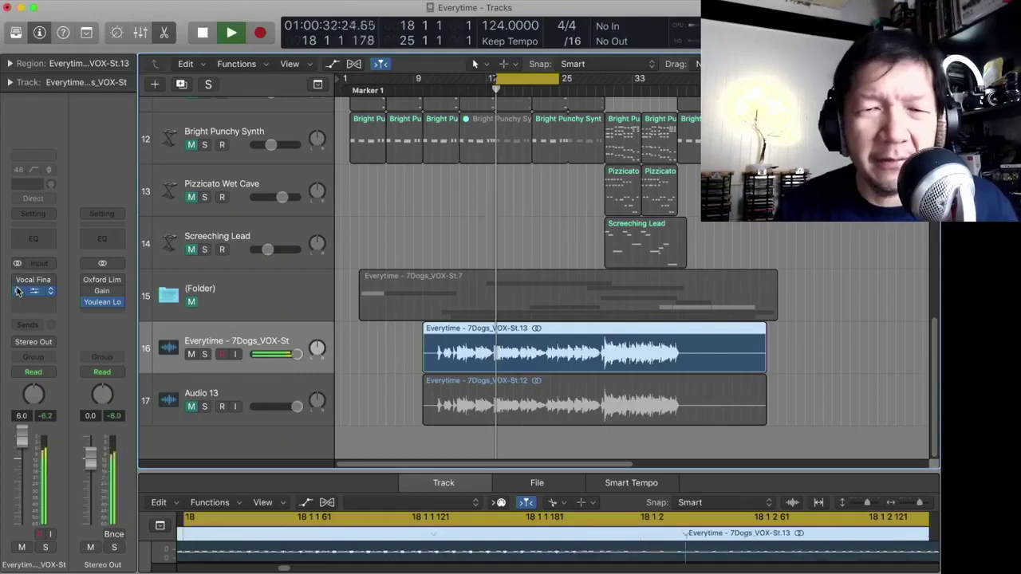
left_click(30, 292)
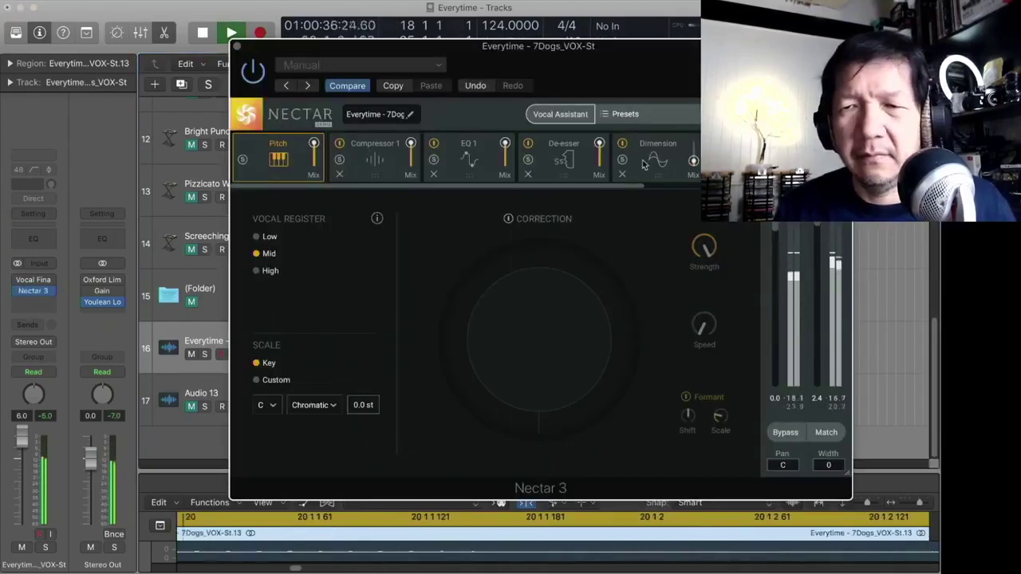
left_click_drag(608, 185, 722, 186)
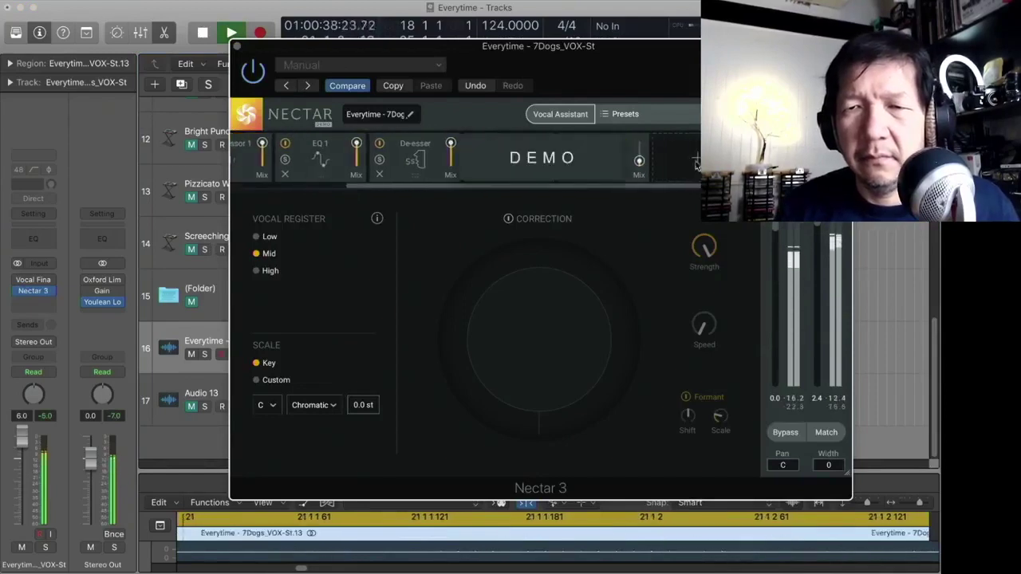
mouse_move(640, 162)
scroll(640, 162, "up", 3)
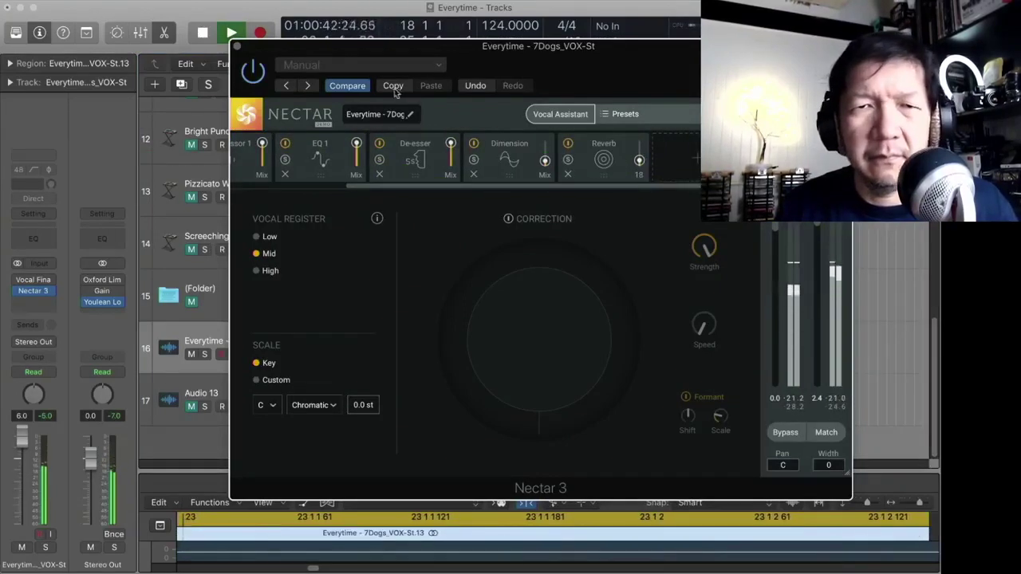
left_click(238, 47)
key("space")
- Mute the Everytime - 7Dogs_VOX-St track, then unmute and select Audio 13 to play it through the stock plug-in chain
left_click(191, 355)
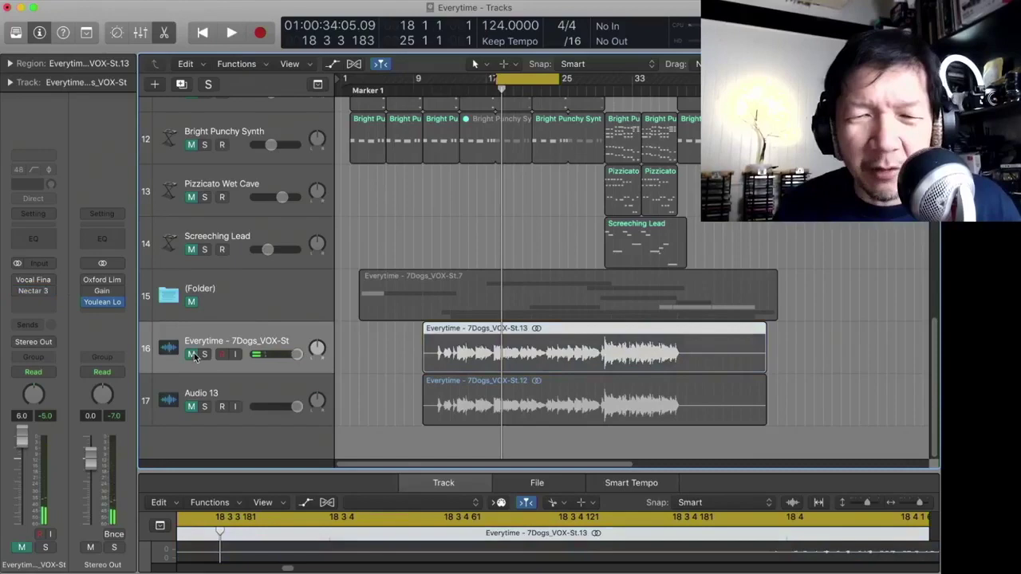
left_click(197, 396)
key("space")
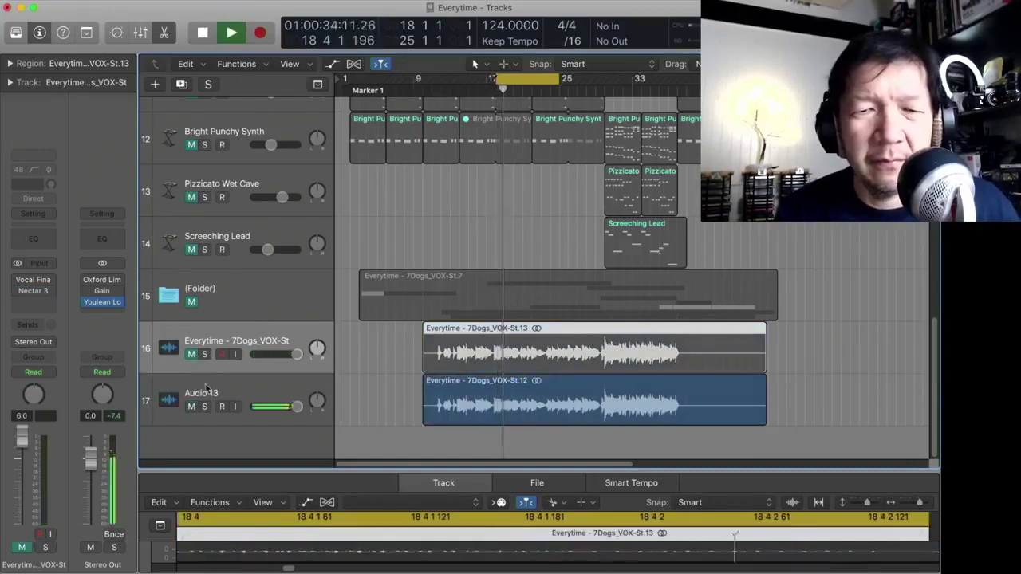
left_click(206, 388)
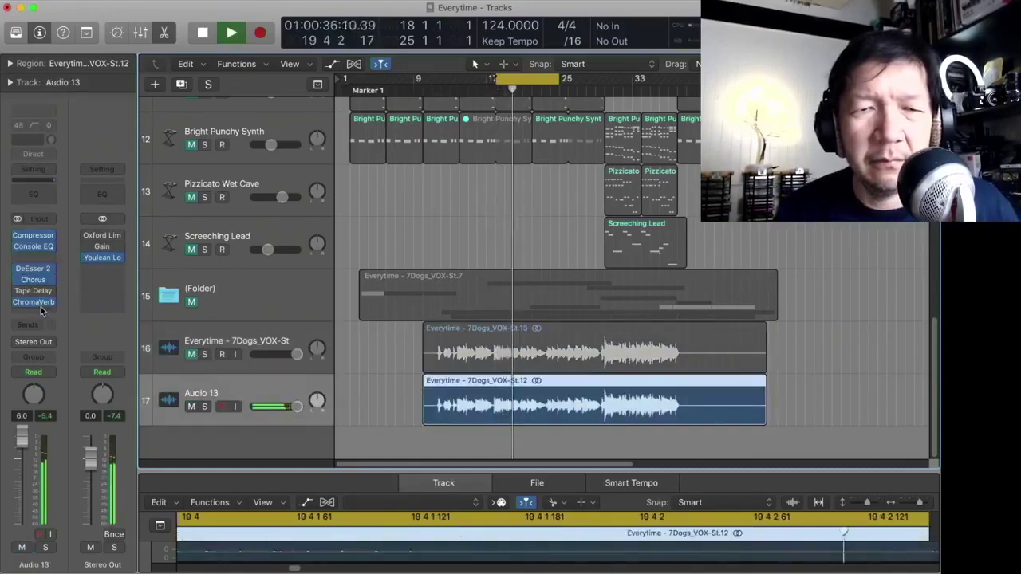
mouse_move(40, 279)
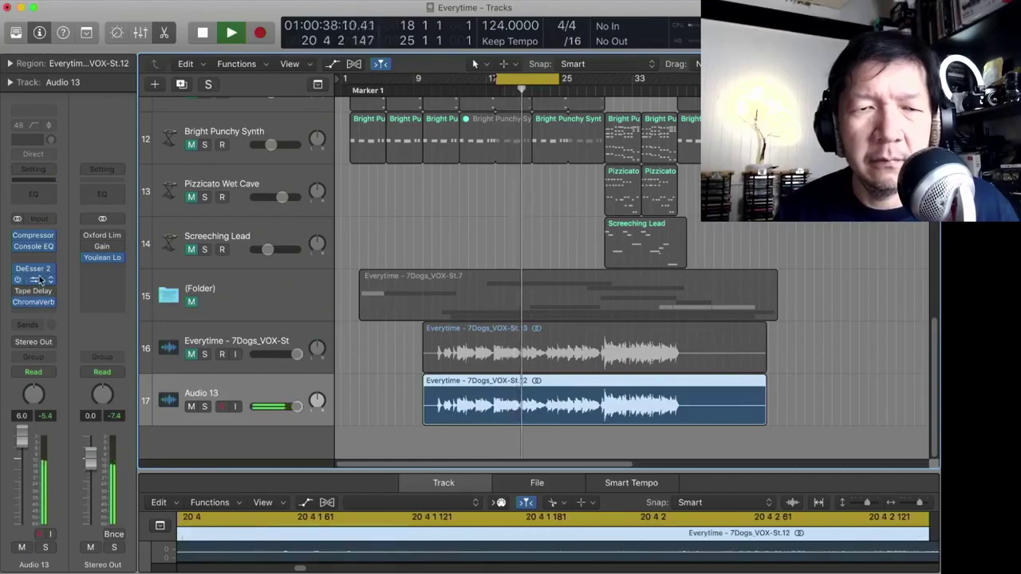
- Open Audio 13's Vintage Console EQ, raise its output drive slightly above 1.2 during playback, and close it
left_click(33, 246)
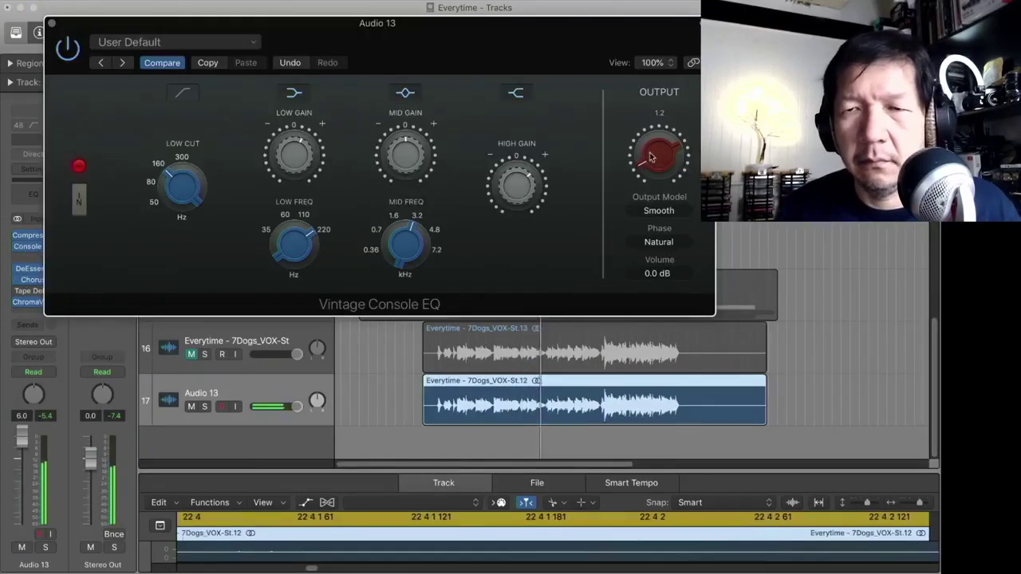
left_click_drag(652, 157, 652, 151)
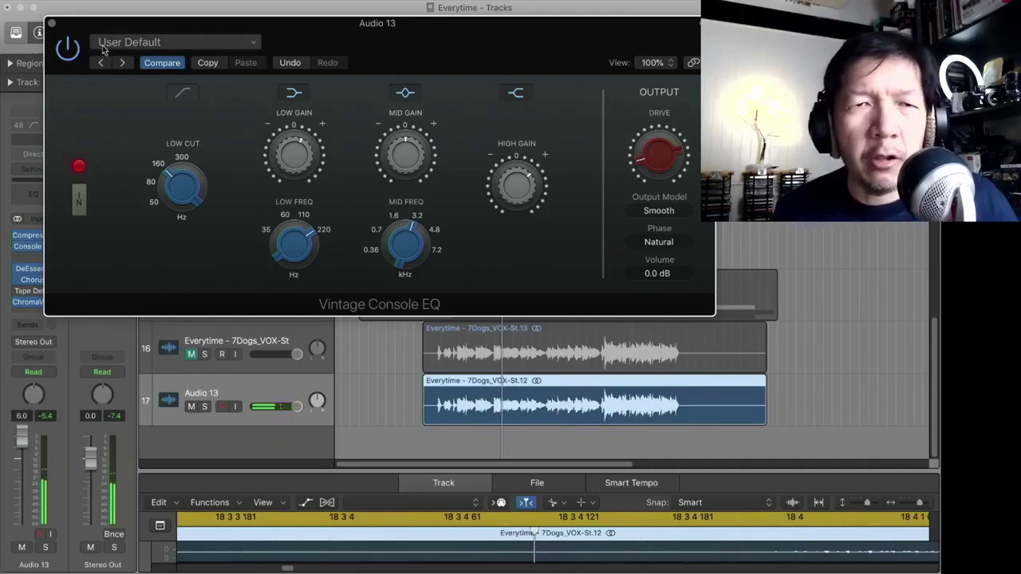
left_click(52, 22)
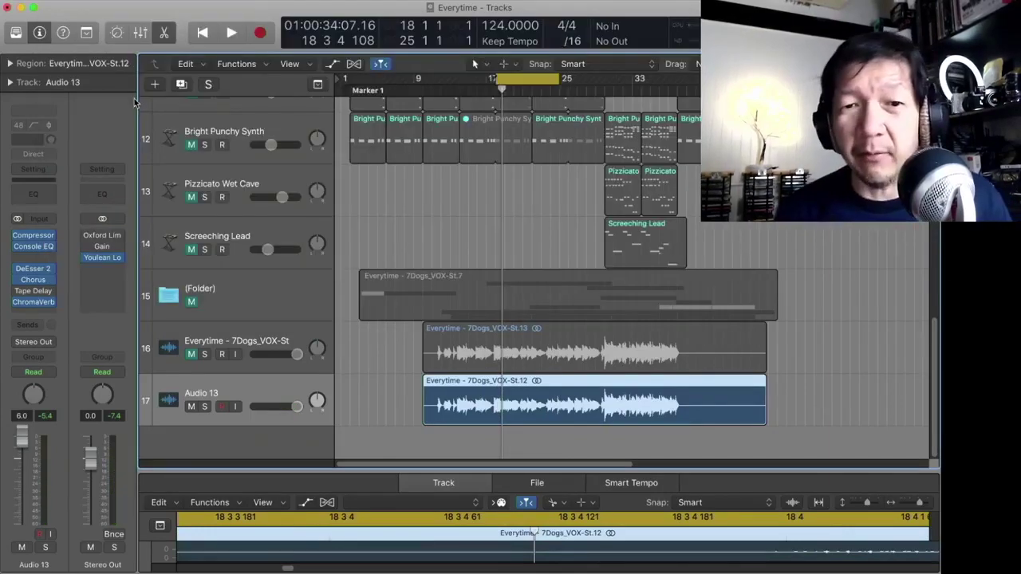